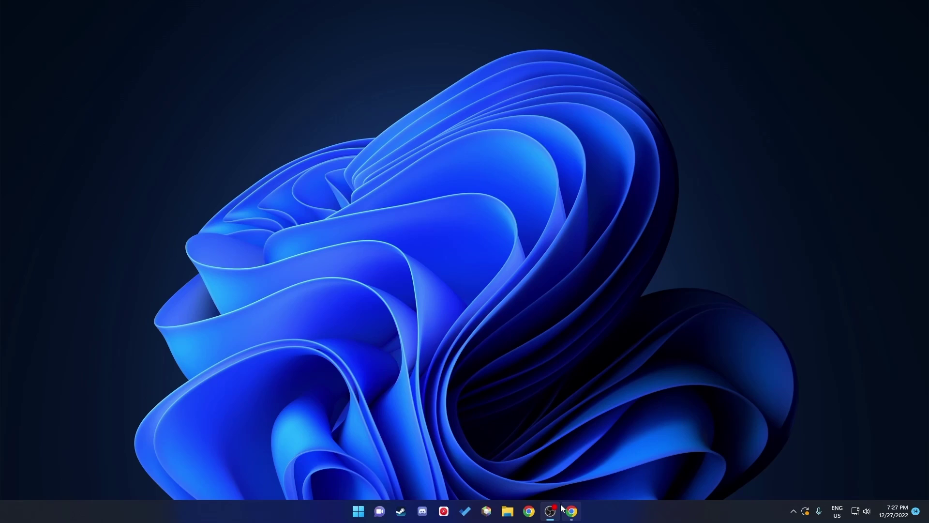
Switch from Minecraft to Chrome showing the Fabric homepage at fabricmc.net
{"action": "left_click", "coordinate": [569, 511]}
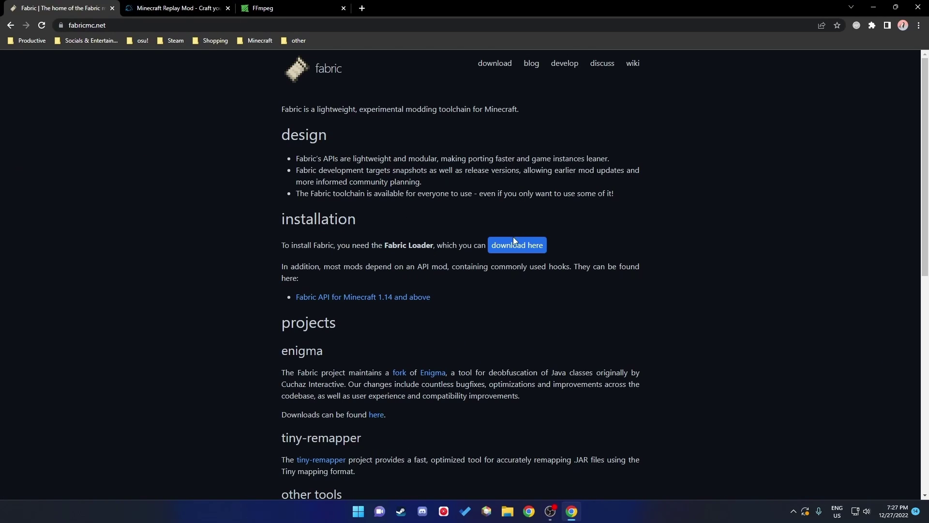
Look over the Fabric, Replay Mod and FFmpeg websites in their browser tabs
{"action": "left_click", "coordinate": [71, 25]}
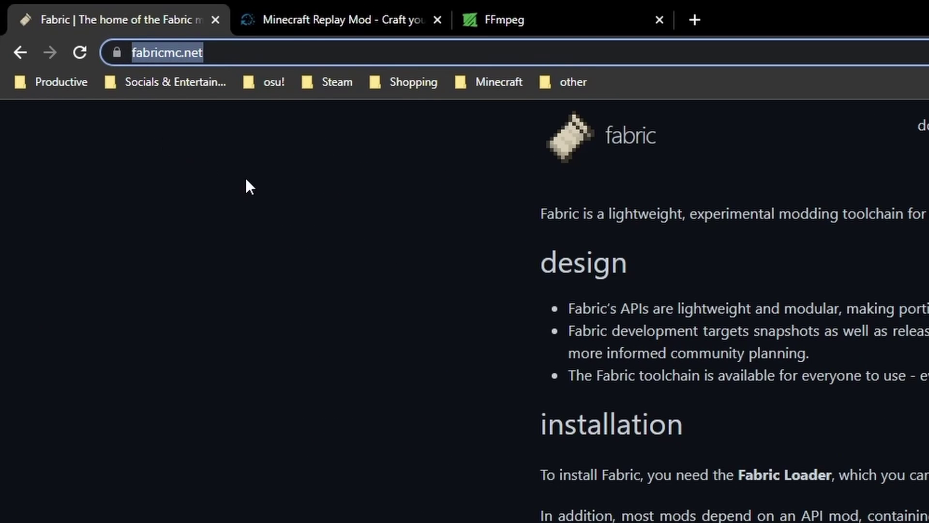
{"action": "left_click", "coordinate": [369, 11]}
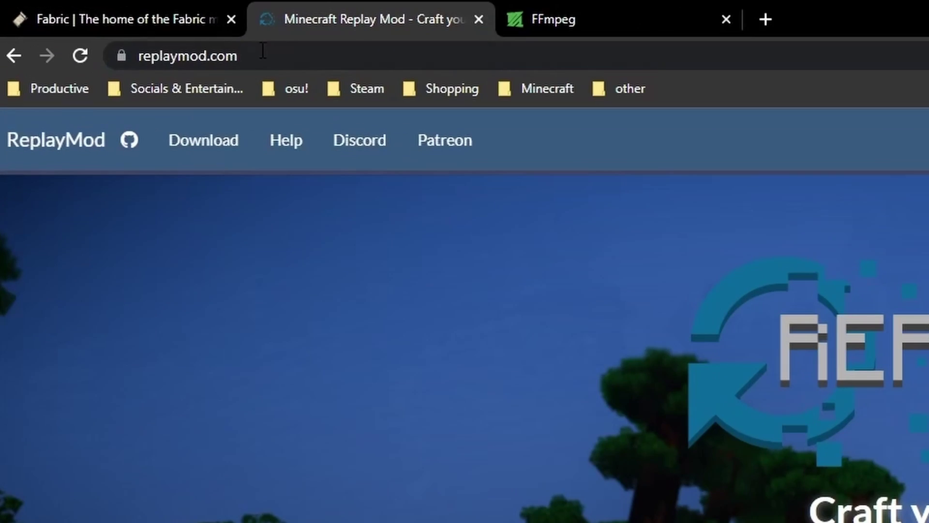
{"action": "left_click", "coordinate": [102, 25]}
{"action": "key", "text": "ctrl+Tab"}
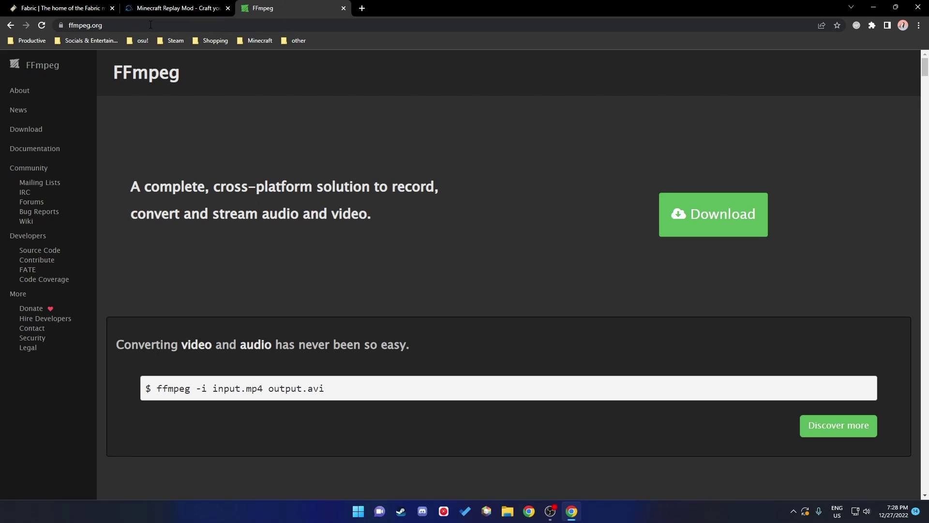
Download the Fabric installer for Windows from fabricmc.net's installation page
{"action": "left_click", "coordinate": [79, 5]}
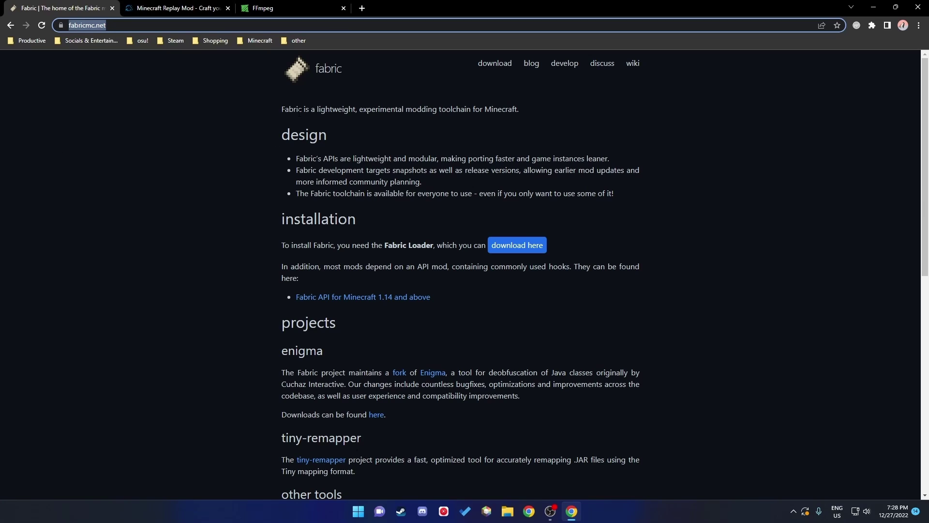
{"action": "left_click", "coordinate": [489, 250]}
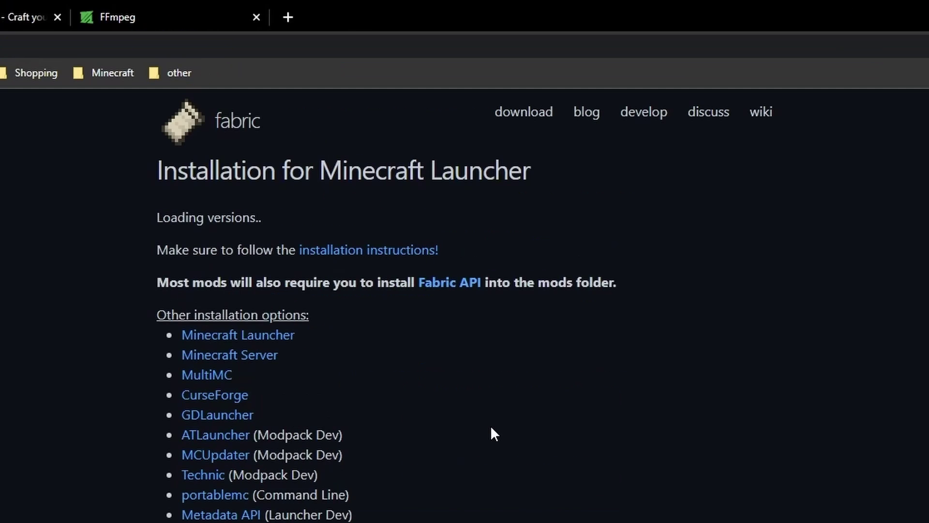
{"action": "left_click", "coordinate": [442, 170]}
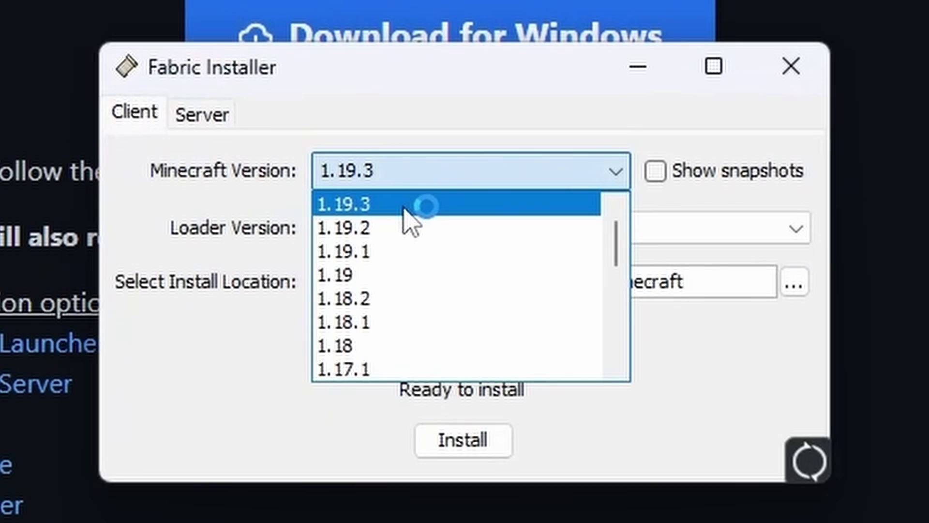
Install Fabric Loader 0.14.12 for Minecraft 1.19.3, then follow the Fabric API link
{"action": "left_click", "coordinate": [404, 207]}
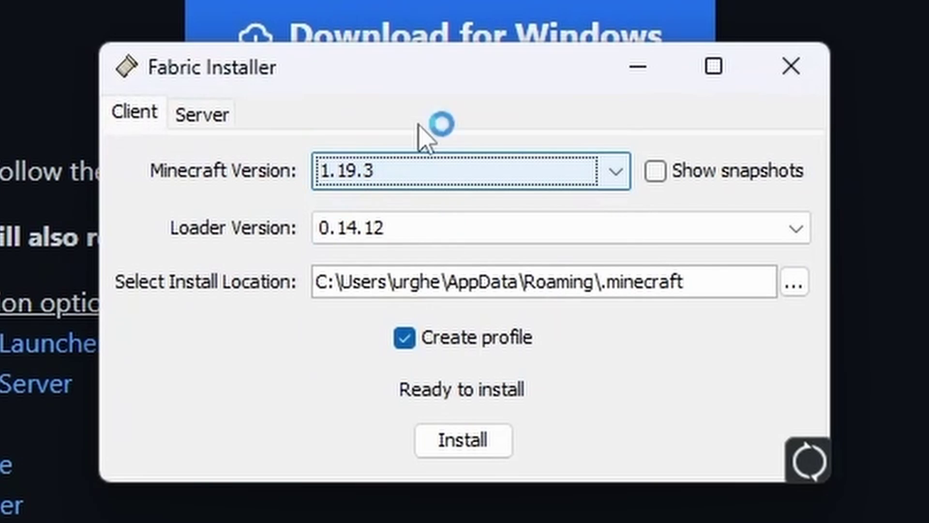
{"action": "left_click", "coordinate": [365, 237]}
{"action": "left_click", "coordinate": [371, 257]}
{"action": "left_click", "coordinate": [482, 439]}
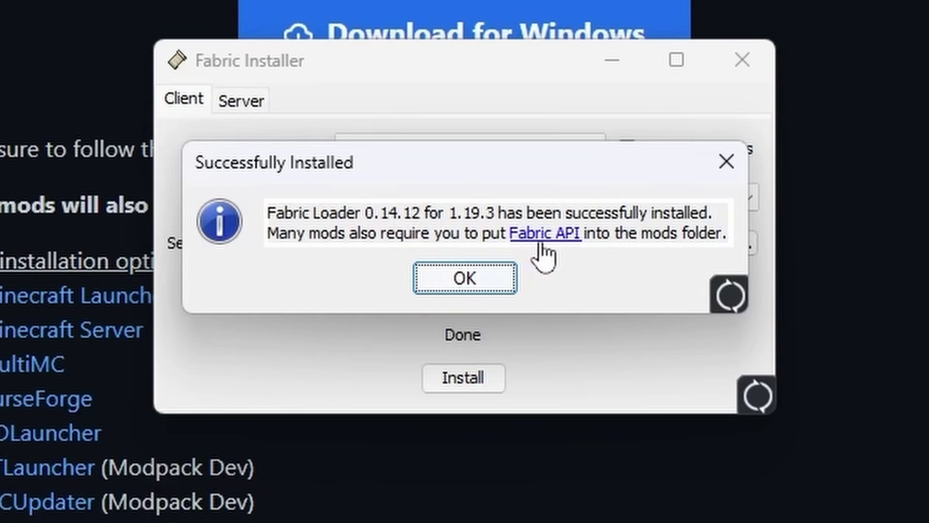
{"action": "left_click", "coordinate": [544, 235]}
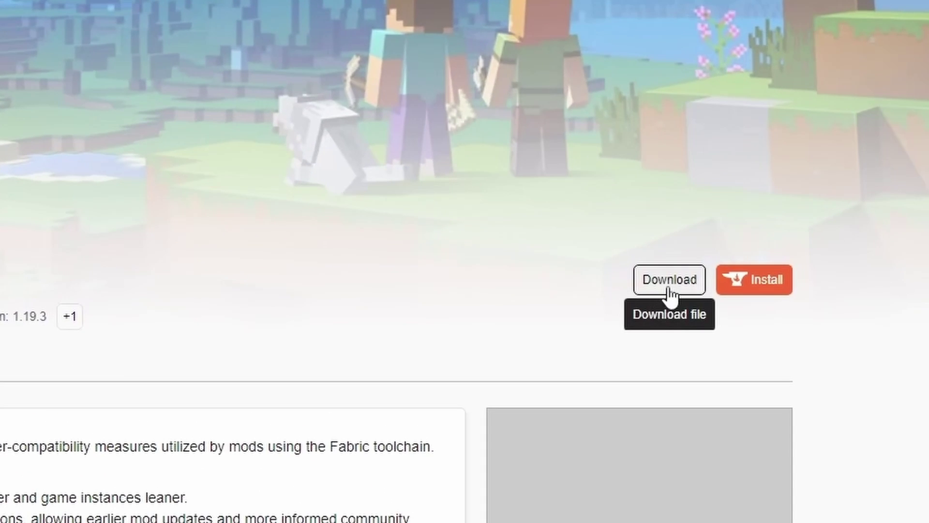
Download the Fabric API 0.69.1+1.19.3 jar, check the installer's version list, then reveal it in Downloads
{"action": "left_click", "coordinate": [692, 270]}
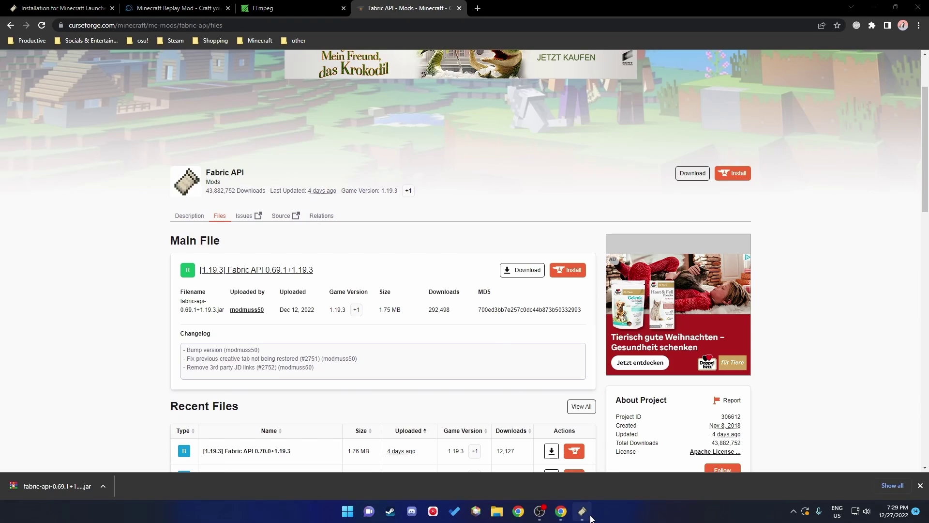
{"action": "left_click", "coordinate": [585, 513]}
{"action": "left_click", "coordinate": [465, 222]}
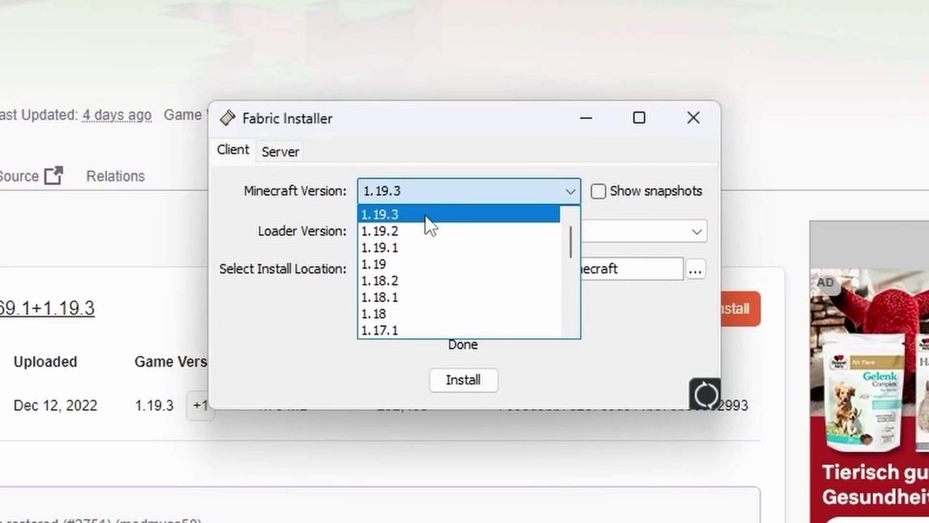
{"action": "scroll", "coordinate": [429, 245], "scroll_direction": "down", "scroll_amount": 5}
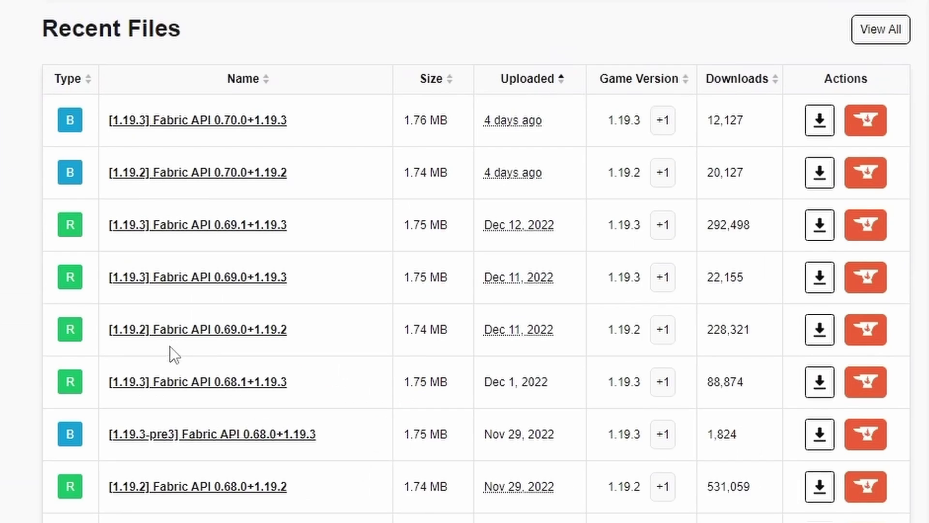
{"action": "scroll", "coordinate": [170, 346], "scroll_direction": "down", "scroll_amount": 20}
{"action": "scroll", "coordinate": [183, 307], "scroll_direction": "up", "scroll_amount": 20}
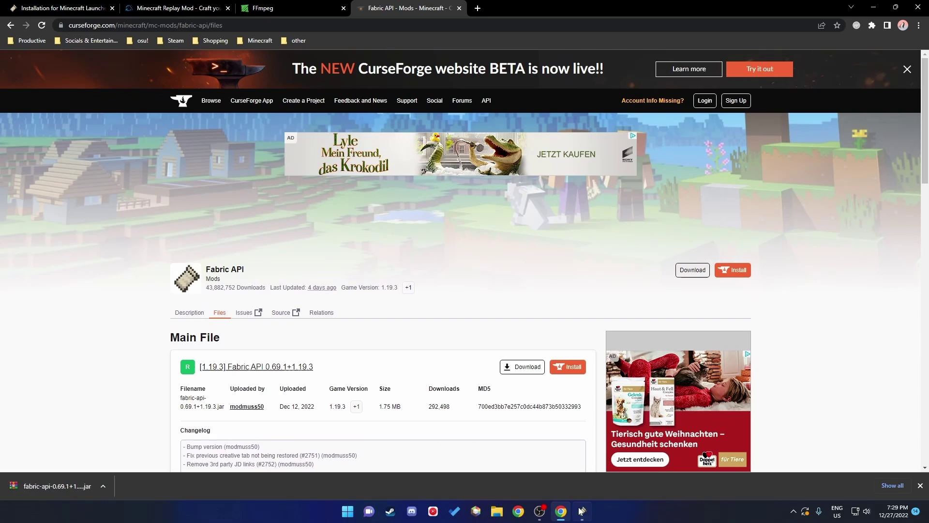
{"action": "mouse_move", "coordinate": [584, 515]}
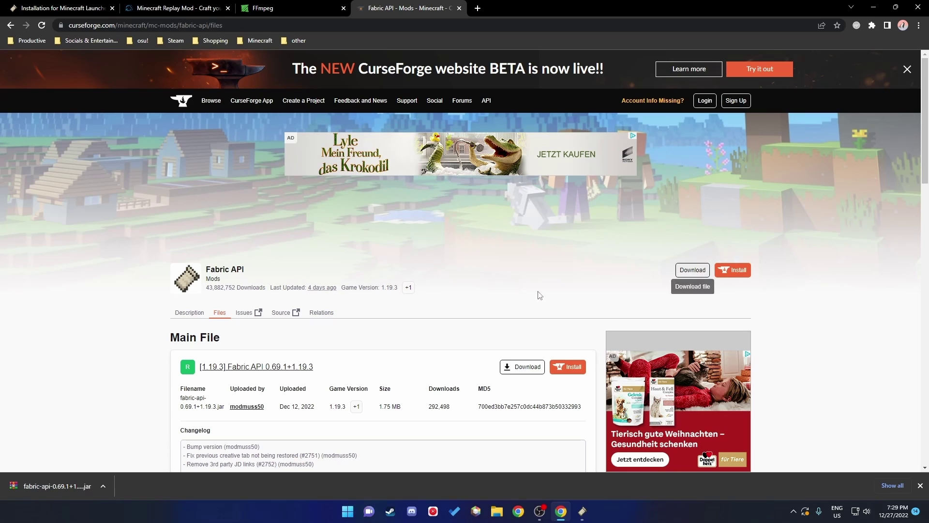
{"action": "left_click", "coordinate": [103, 486]}
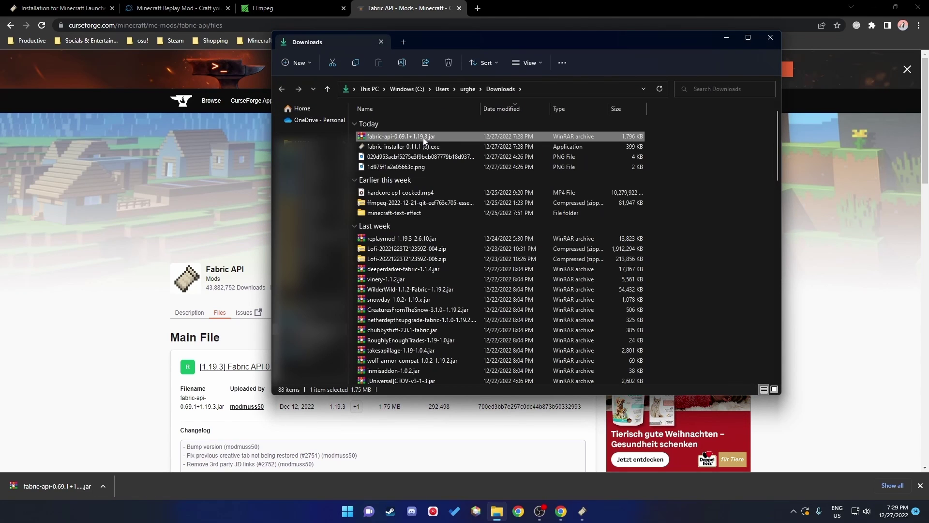
Open the %appdata% folder from the Run prompt
{"action": "key", "text": "alt+Tab"}
{"action": "key", "text": "super+r"}
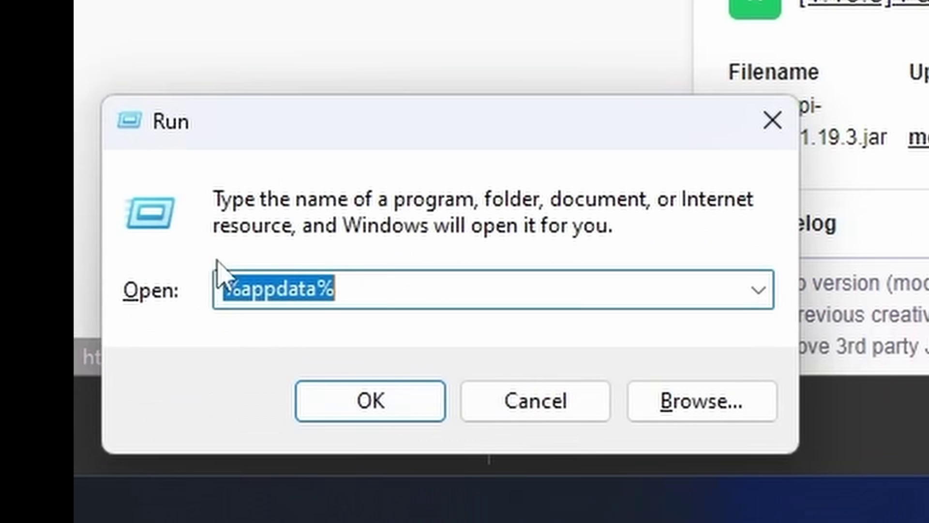
{"action": "left_click", "coordinate": [47, 448]}
{"action": "left_click_drag", "start_coordinate": [247, 289], "coordinate": [357, 288]}
{"action": "left_click", "coordinate": [358, 407]}
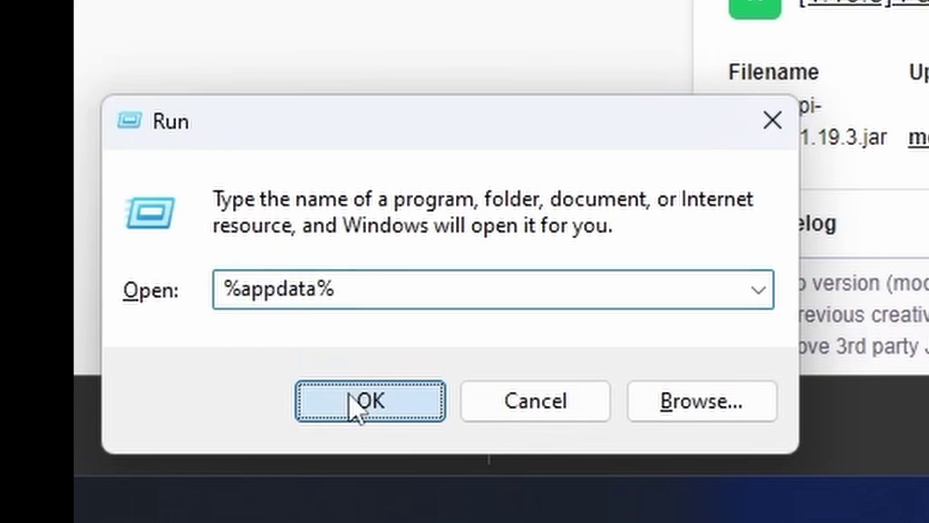
Go into .minecraft\mods and drop the Fabric API jar there
{"action": "double_click", "coordinate": [400, 124]}
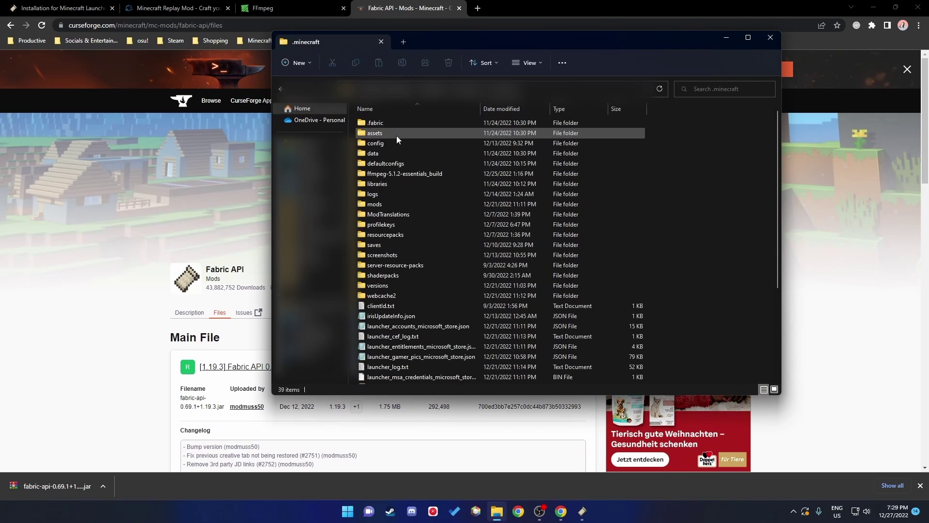
{"action": "double_click", "coordinate": [395, 204]}
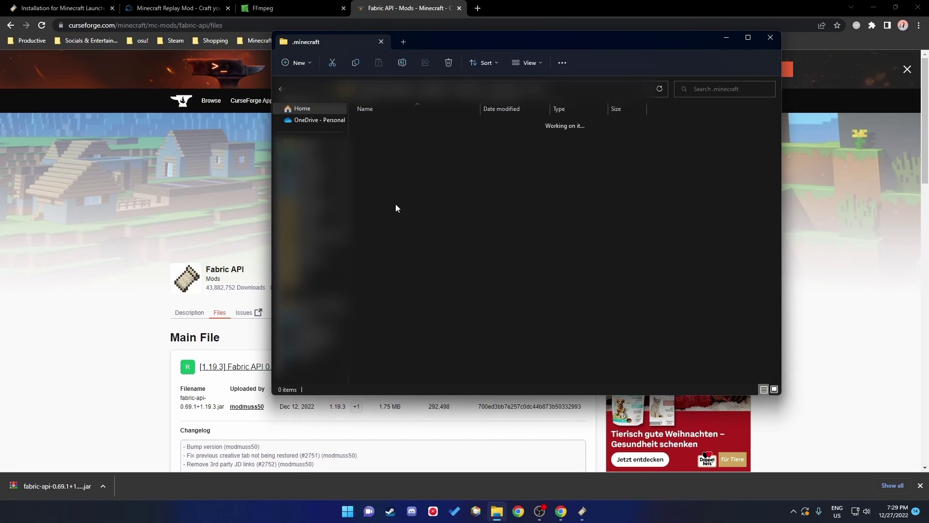
{"action": "left_click_drag", "start_coordinate": [57, 486], "coordinate": [396, 208]}
{"action": "left_click_drag", "start_coordinate": [637, 190], "coordinate": [491, 111]}
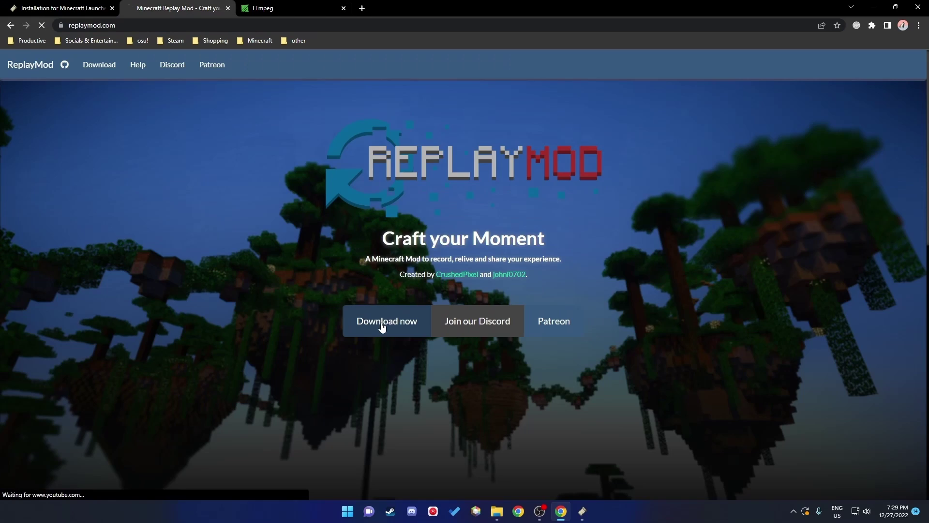
Open the Replay Mod downloads page and note that 1.8.9 requires Forge
{"action": "left_click", "coordinate": [344, 325]}
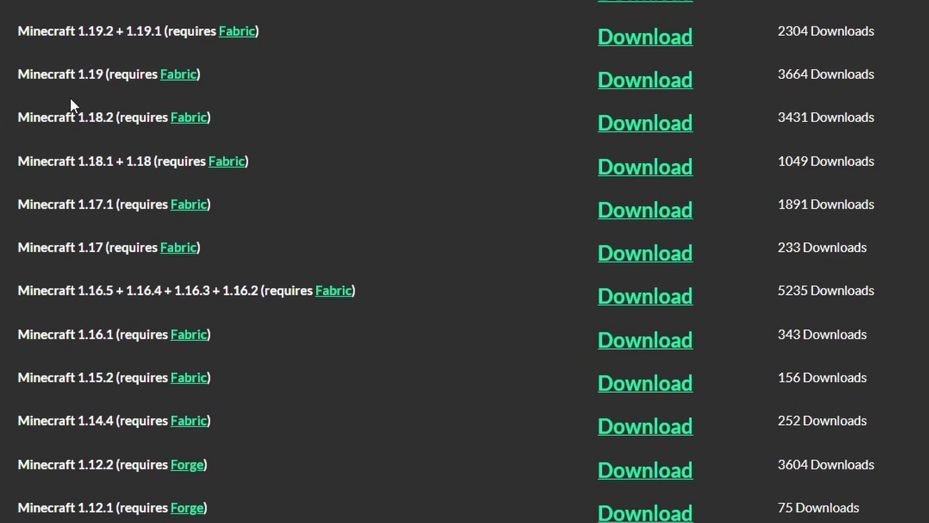
{"action": "scroll", "coordinate": [70, 97], "scroll_direction": "down", "scroll_amount": 3}
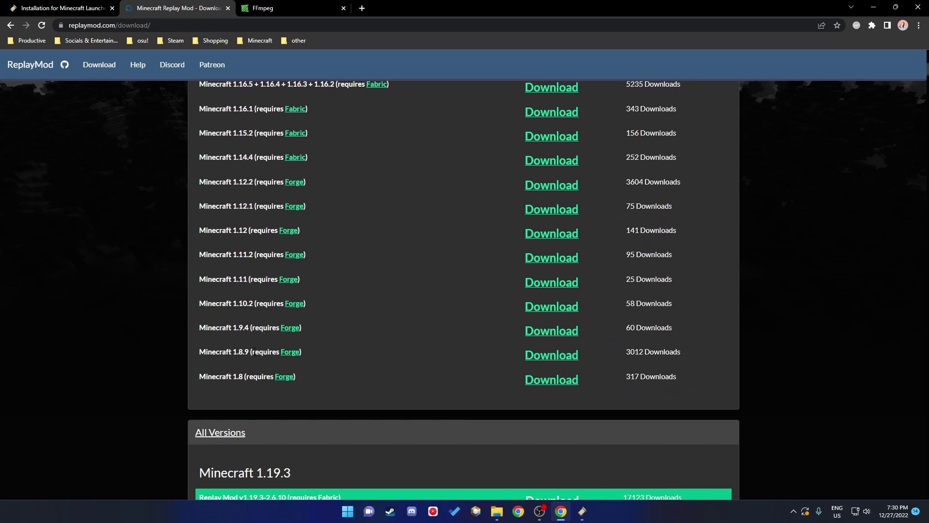
{"action": "double_click", "coordinate": [242, 345]}
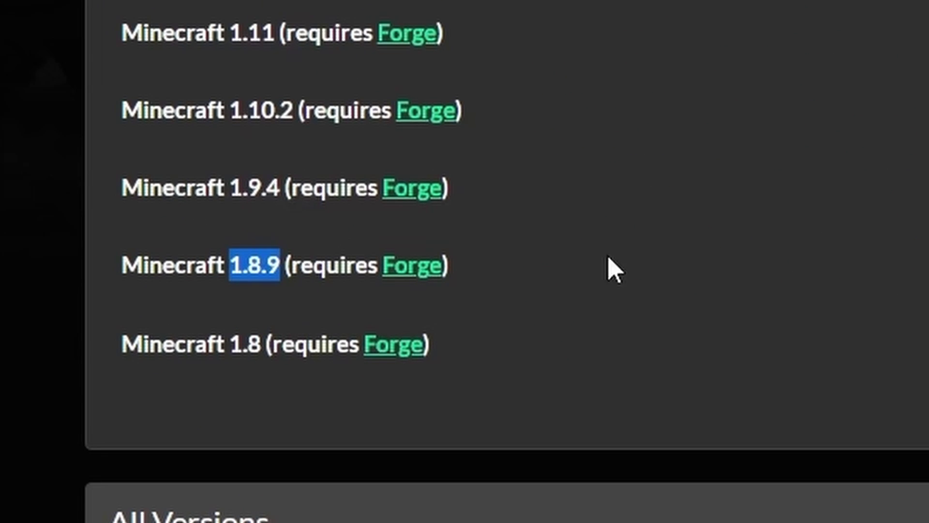
{"action": "left_click_drag", "start_coordinate": [466, 265], "coordinate": [379, 266]}
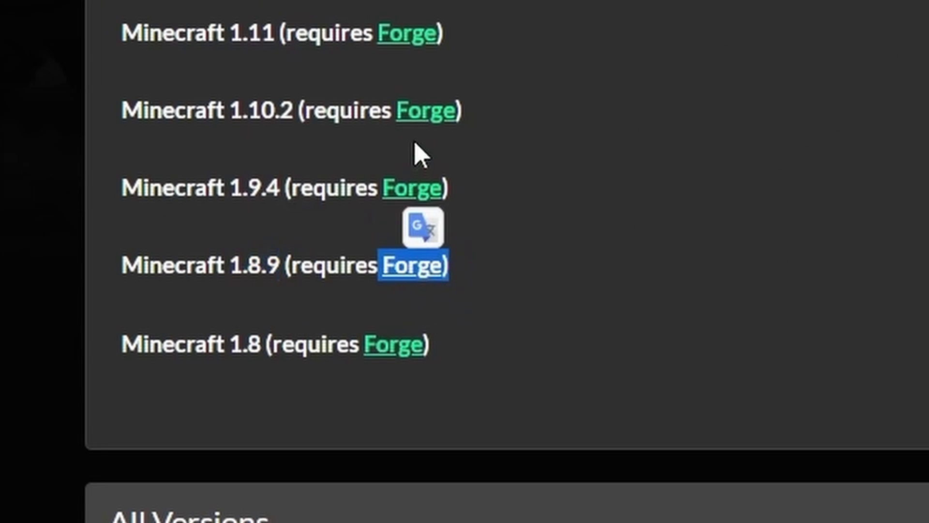
Browse Forge's downloads for Minecraft 1.8.9, then return to the Replay Mod list
{"action": "left_click", "coordinate": [413, 265]}
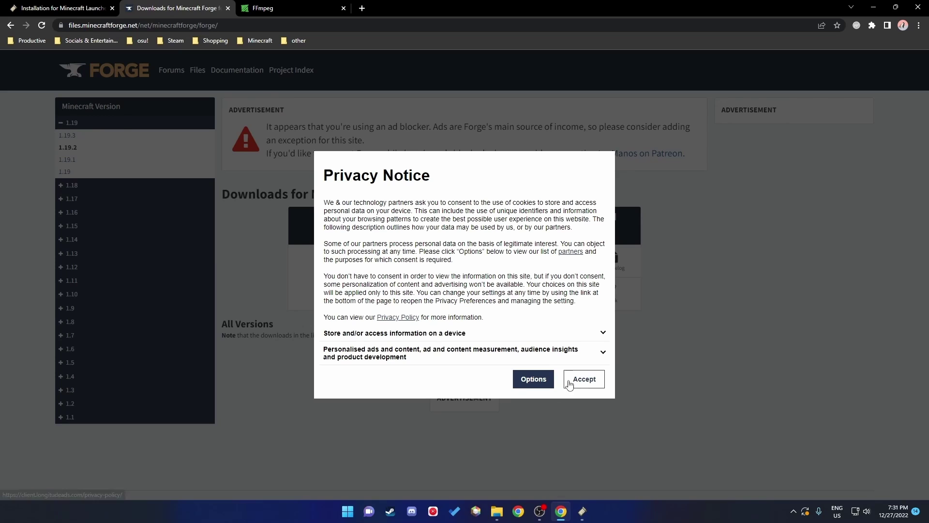
{"action": "left_click", "coordinate": [569, 383]}
{"action": "left_click", "coordinate": [66, 321]}
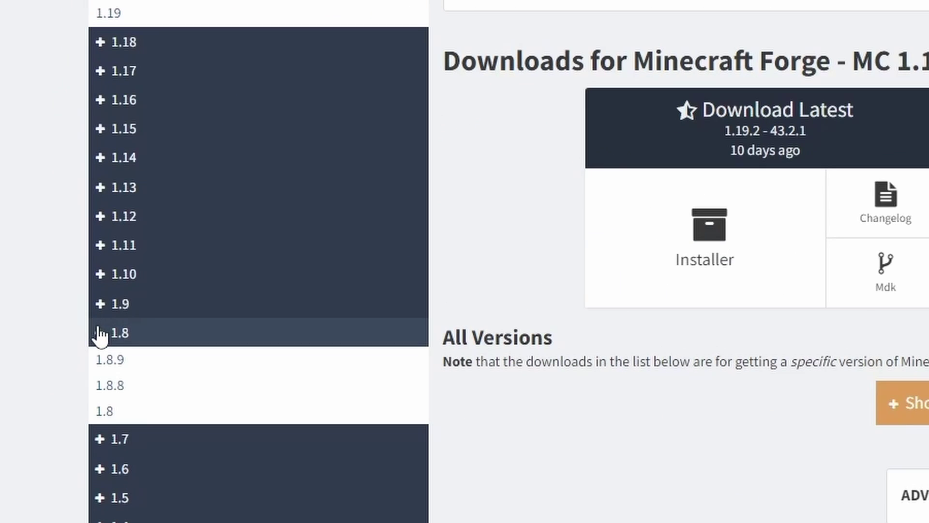
{"action": "left_click", "coordinate": [109, 361]}
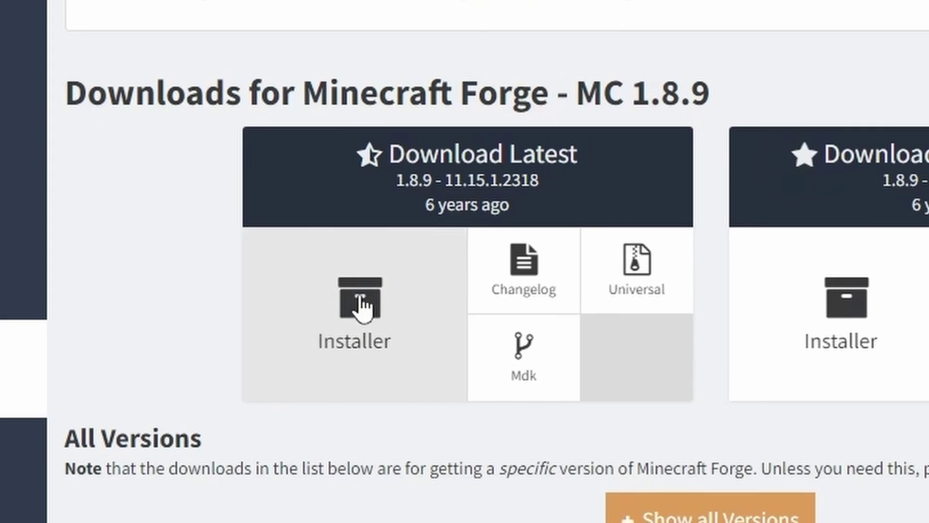
{"action": "key", "text": "alt+Left"}
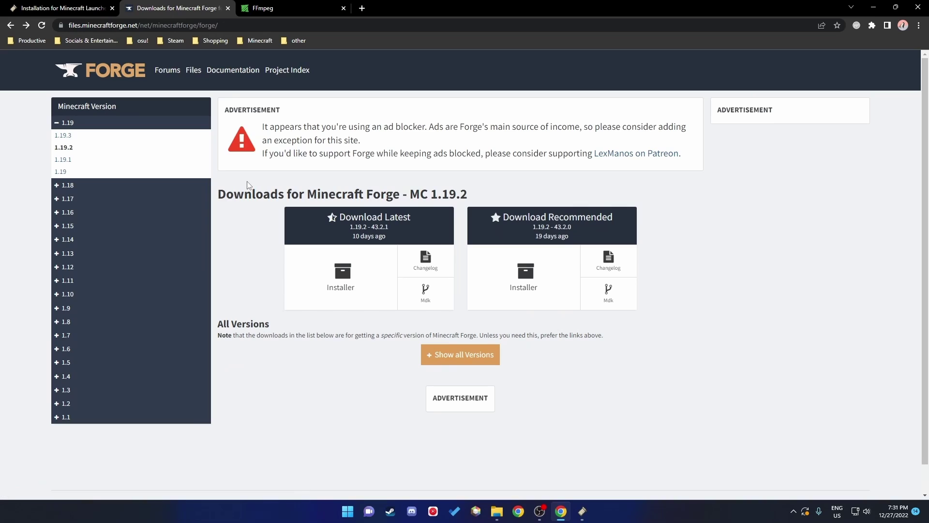
{"action": "key", "text": "alt+Left"}
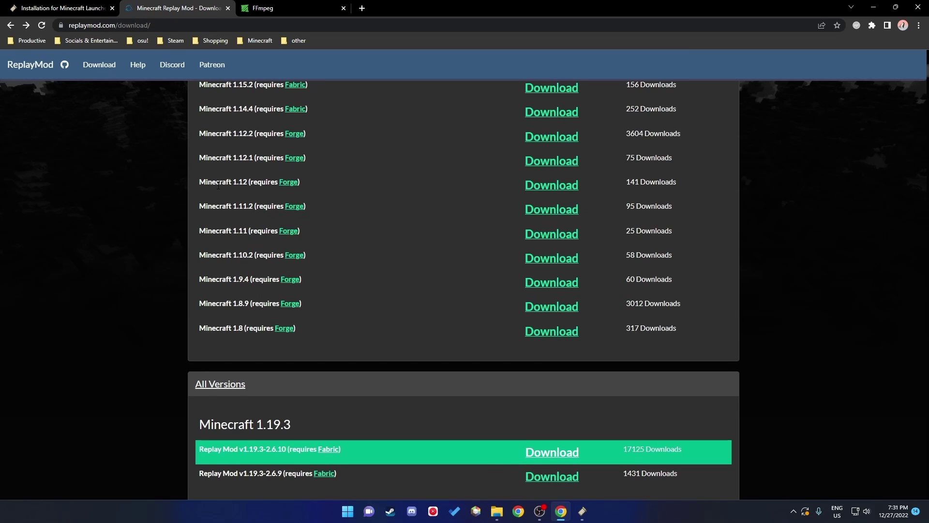
Open the Fabric link for Minecraft 1.19.3 on the Replay Mod download list
{"action": "scroll", "coordinate": [479, 276], "scroll_direction": "up", "scroll_amount": 2}
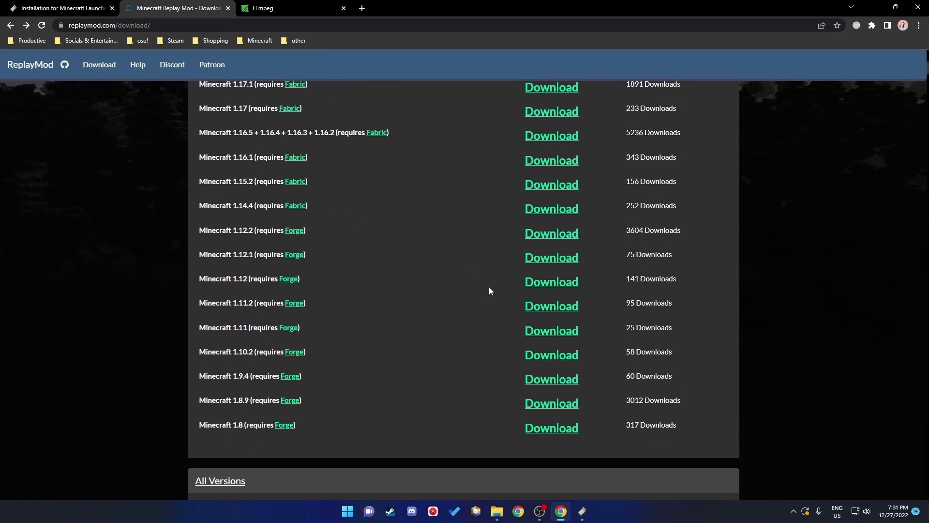
{"action": "double_click", "coordinate": [240, 208]}
{"action": "scroll", "coordinate": [369, 253], "scroll_direction": "up", "scroll_amount": 1}
{"action": "scroll", "coordinate": [356, 258], "scroll_direction": "up", "scroll_amount": 4}
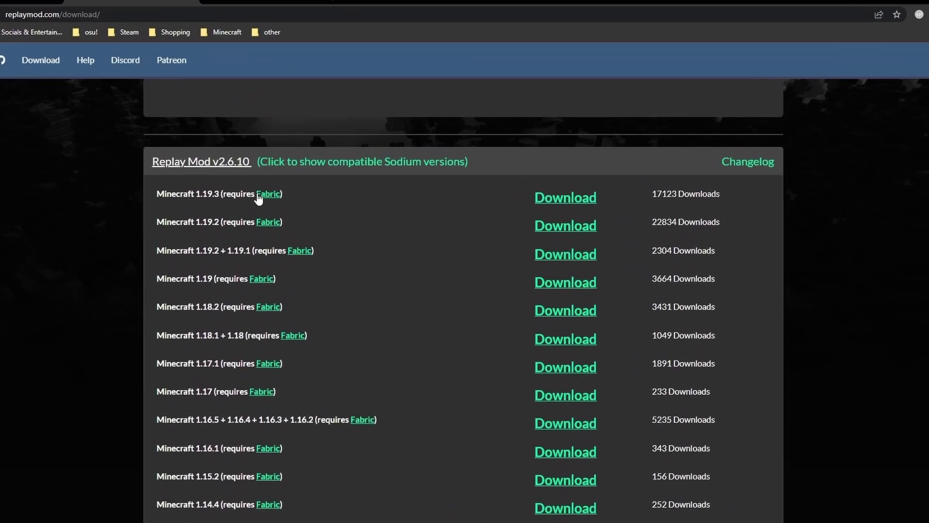
{"action": "left_click", "coordinate": [259, 194]}
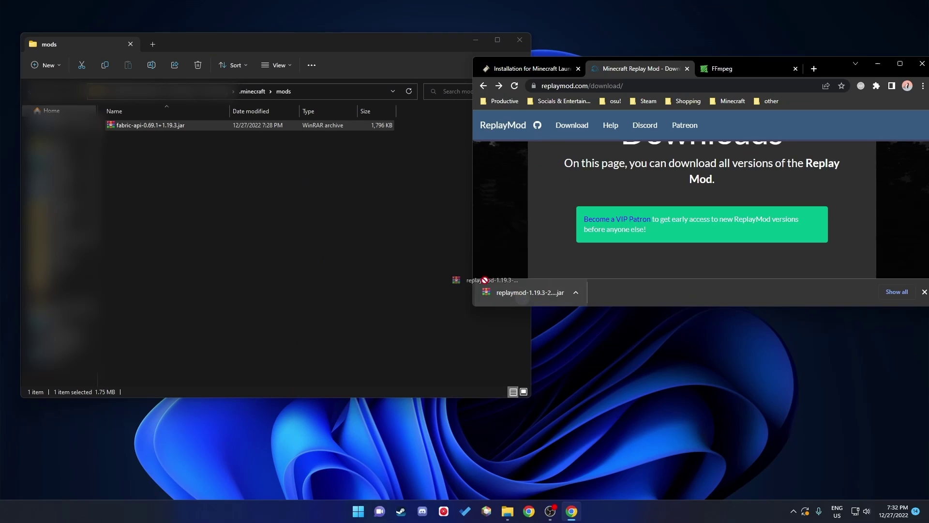
Drop the replaymod-1.19.3-2.6.10 jar into the mods folder and launch Minecraft Launcher via search
{"action": "left_click_drag", "start_coordinate": [457, 280], "coordinate": [360, 233]}
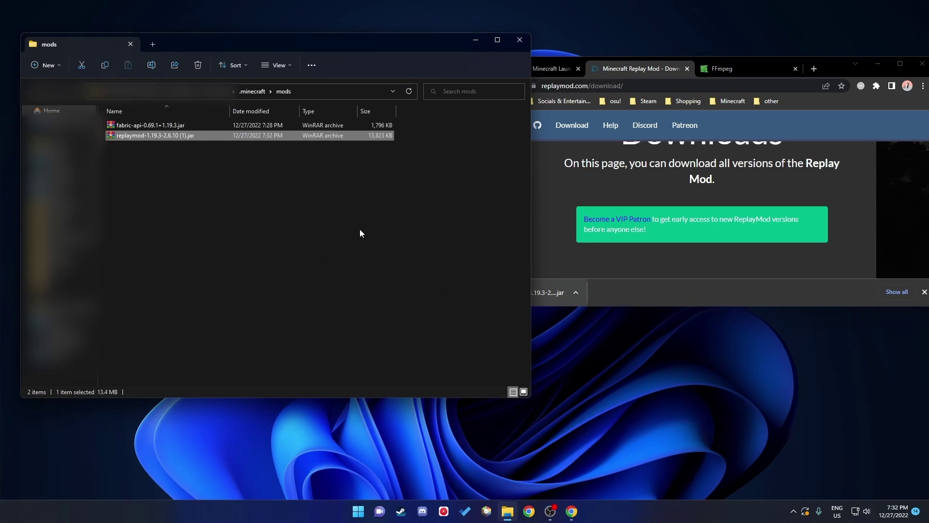
{"action": "left_click_drag", "start_coordinate": [744, 78], "coordinate": [718, 88]}
{"action": "key", "text": "super"}
{"action": "type", "text": "mine"}
{"action": "key", "text": "Escape"}
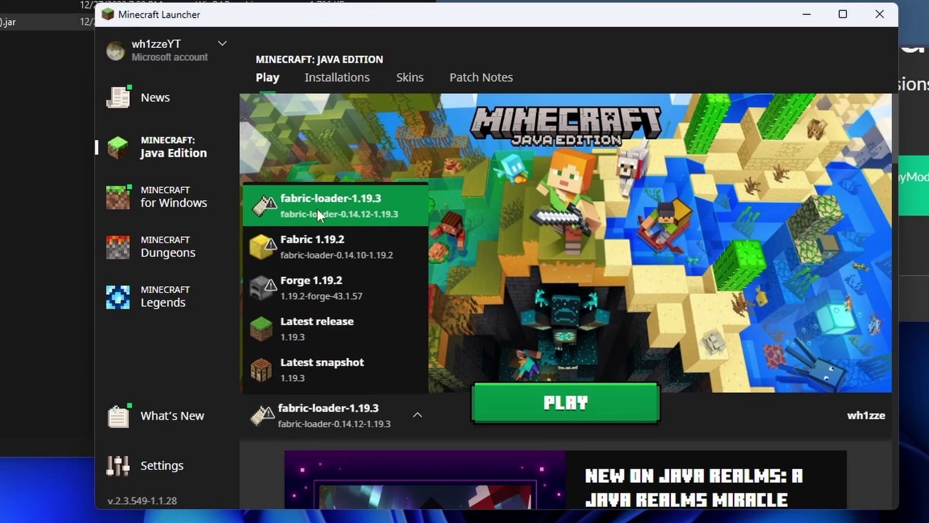
Create a 'Fabric 1.19.3' installation using fabric-loader-0.14.12-1.19.3 in Minecraft Launcher
{"action": "scroll", "coordinate": [315, 243], "scroll_direction": "down", "scroll_amount": 5}
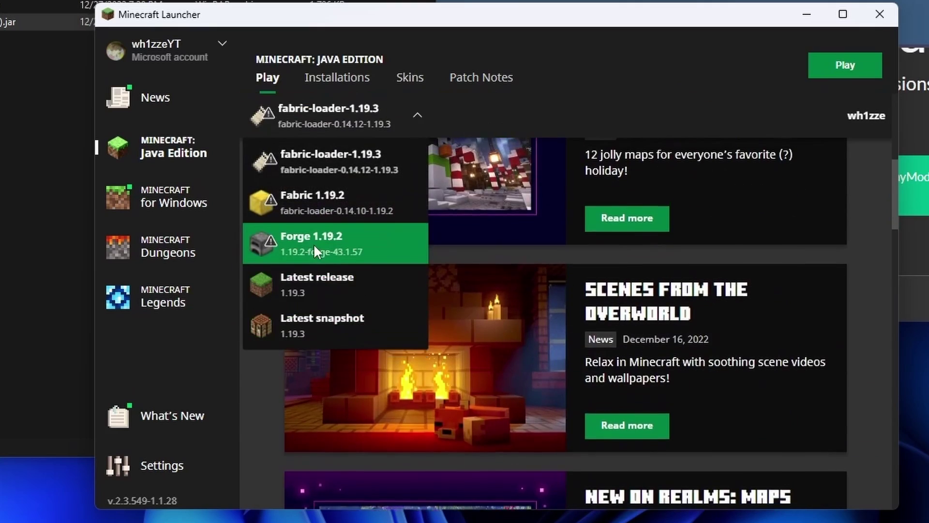
{"action": "scroll", "coordinate": [315, 243], "scroll_direction": "up", "scroll_amount": 5}
{"action": "left_click", "coordinate": [325, 80]}
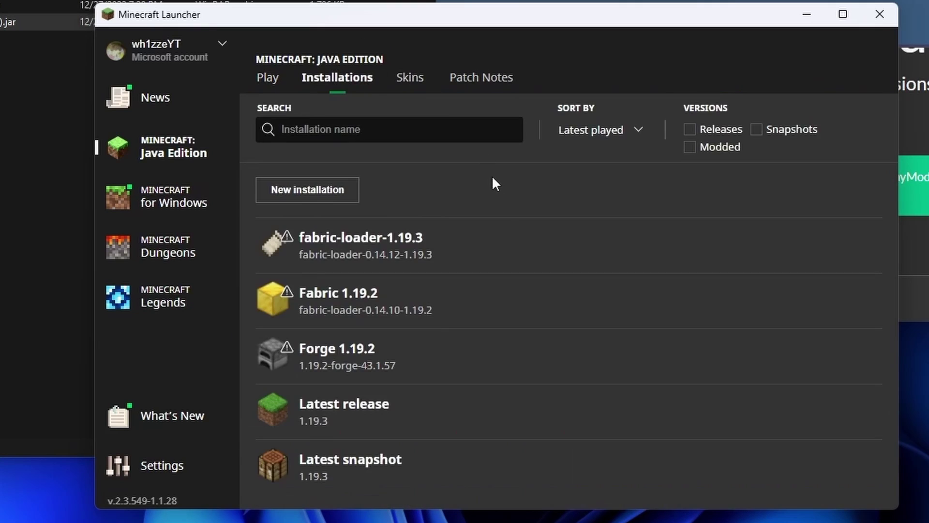
{"action": "left_click", "coordinate": [323, 194]}
{"action": "left_click", "coordinate": [437, 249]}
{"action": "scroll", "coordinate": [506, 309], "scroll_direction": "down", "scroll_amount": 3}
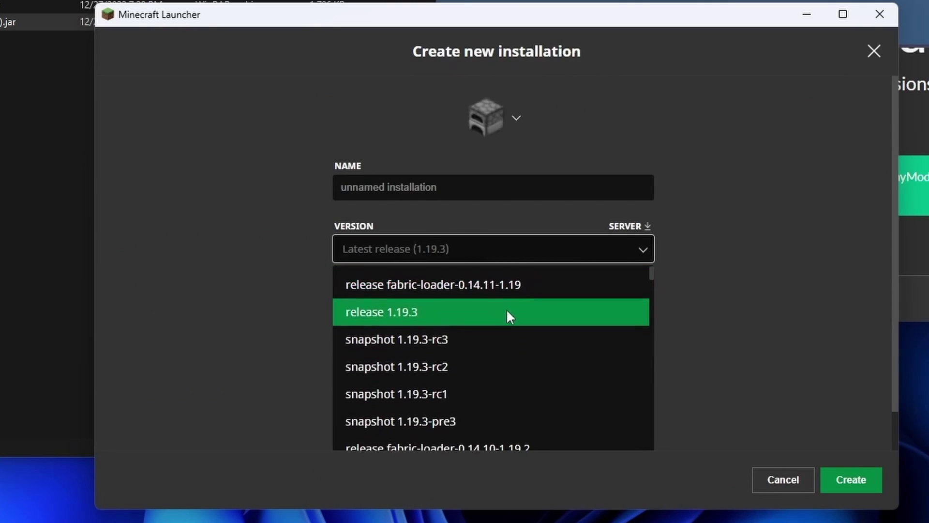
{"action": "scroll", "coordinate": [553, 324], "scroll_direction": "up", "scroll_amount": 3}
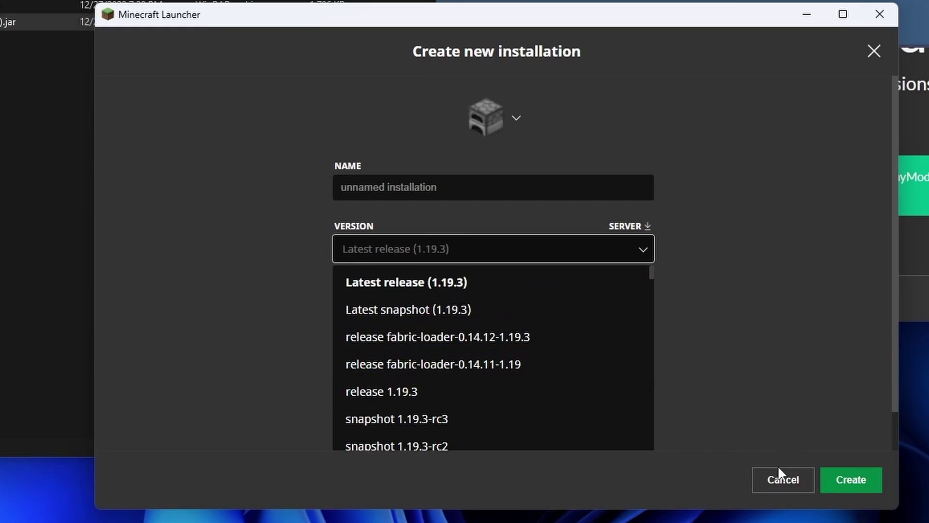
{"action": "left_click", "coordinate": [514, 333]}
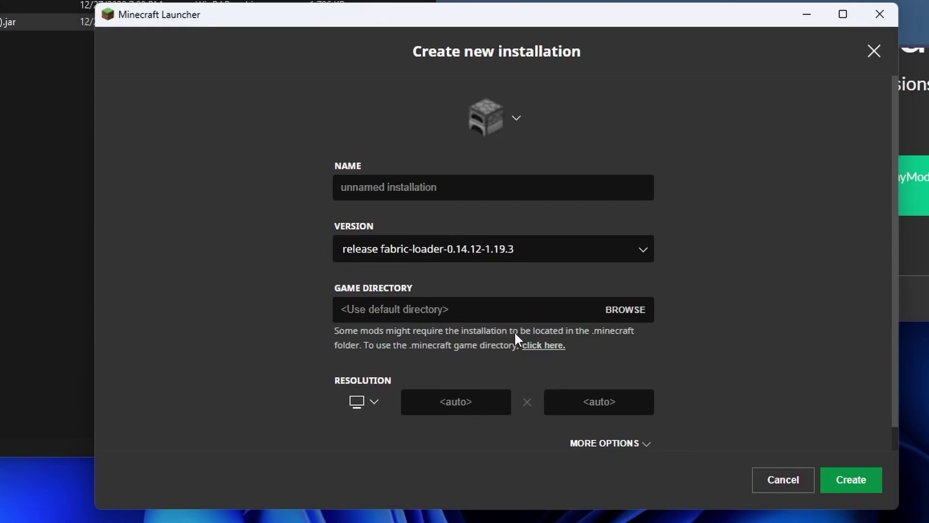
{"action": "left_click", "coordinate": [473, 185]}
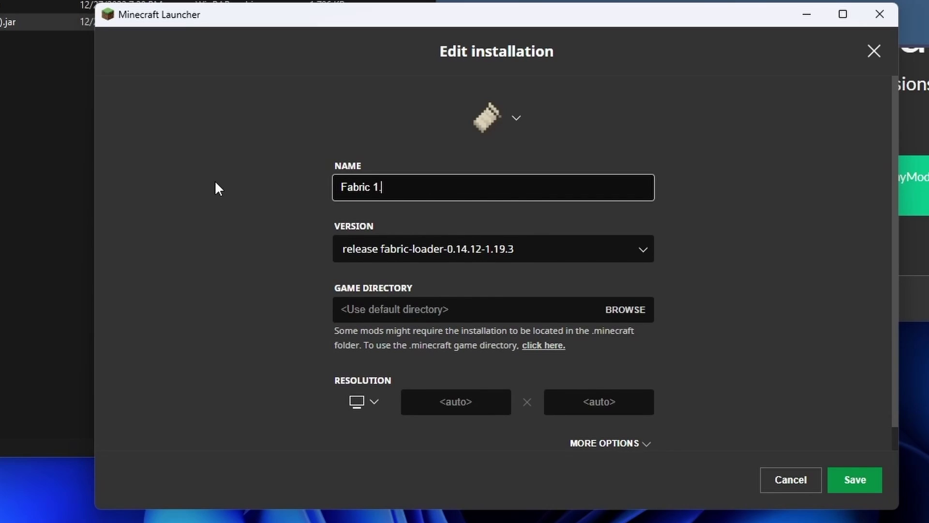
{"action": "type", "text": "1.19.3"}
{"action": "key", "text": "Return"}
Launch Fabric 1.19.3 past the modded-install warning and open the Replay Mod settings
{"action": "left_click", "coordinate": [254, 82]}
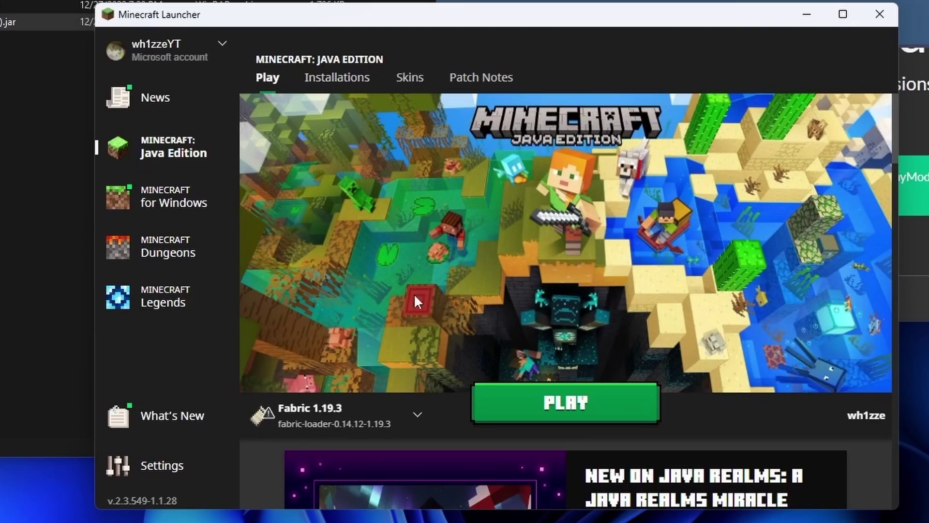
{"action": "left_click", "coordinate": [595, 402]}
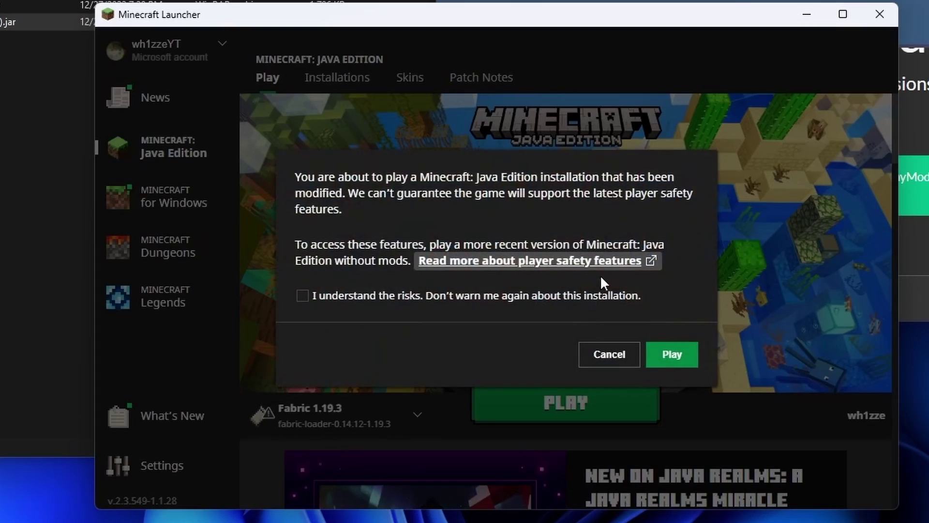
{"action": "left_click", "coordinate": [309, 295]}
{"action": "left_click", "coordinate": [672, 354]}
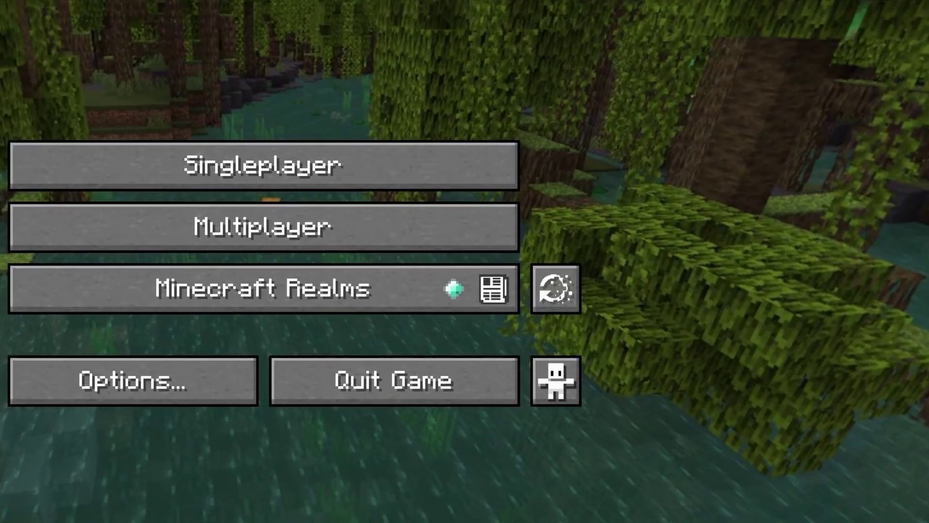
{"action": "left_click", "coordinate": [556, 288]}
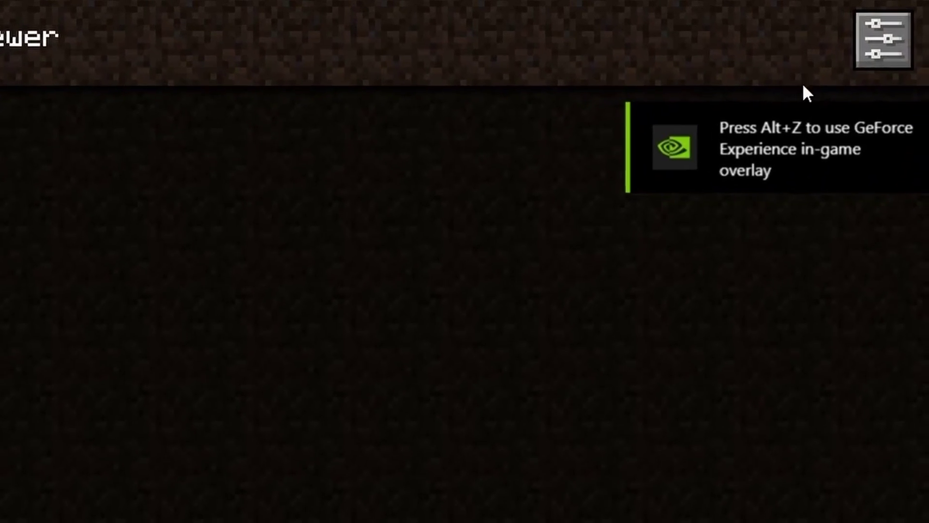
{"action": "left_click", "coordinate": [884, 40]}
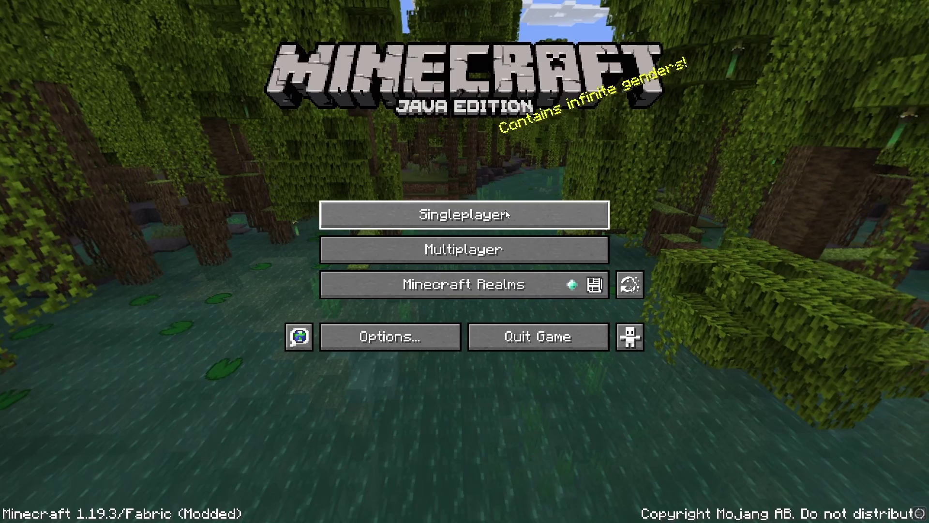
Create a new Survival world with default settings from the Singleplayer menu
{"action": "left_click", "coordinate": [506, 211]}
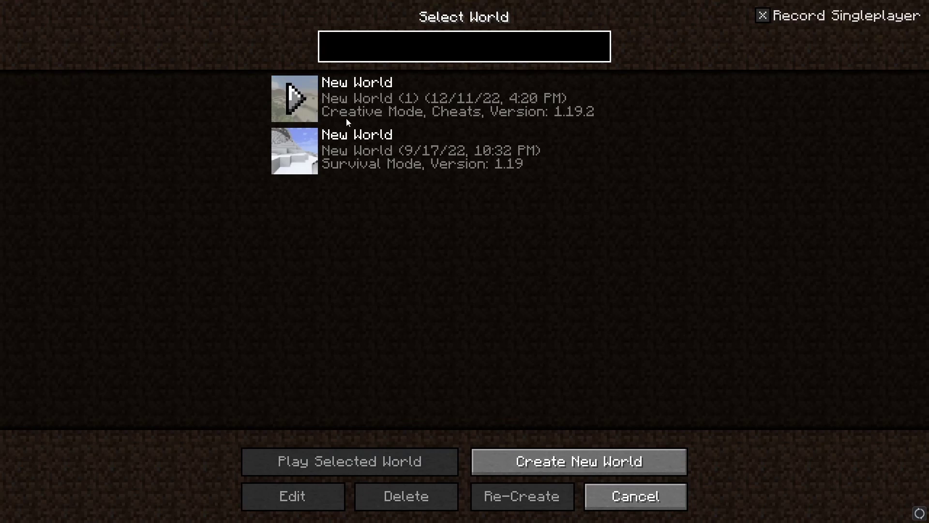
{"action": "key", "text": "Return"}
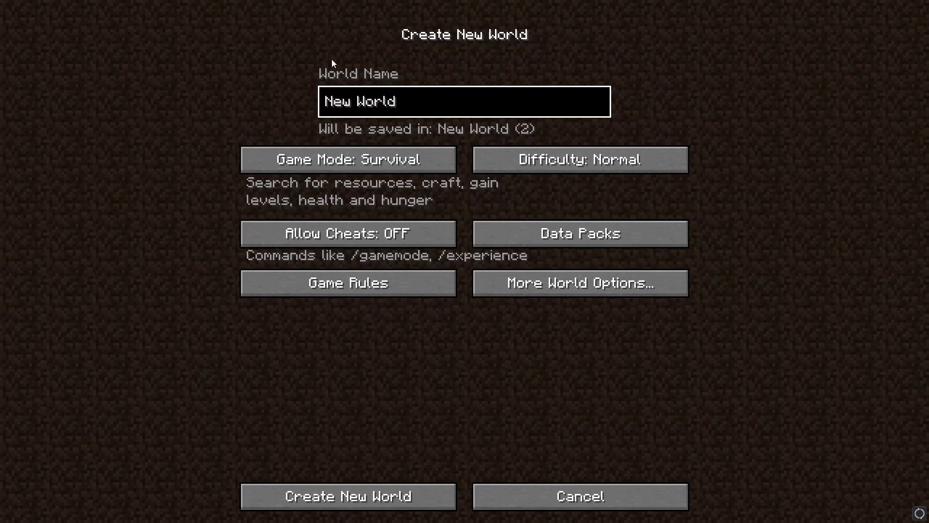
{"action": "left_click", "coordinate": [383, 502]}
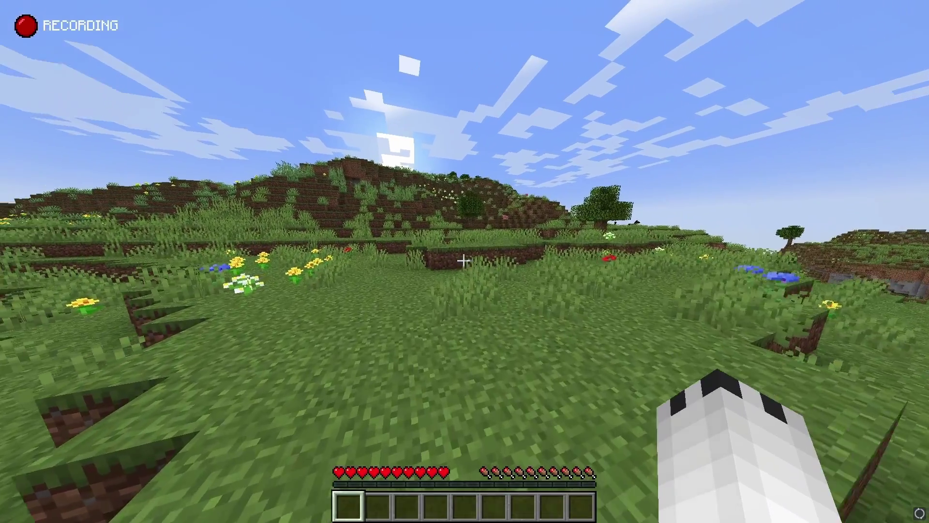
Pause the Replay Mod recording from the pause menu and return to the game
{"action": "key", "text": "e"}
{"action": "key", "text": "e"}
{"action": "key", "text": "Escape"}
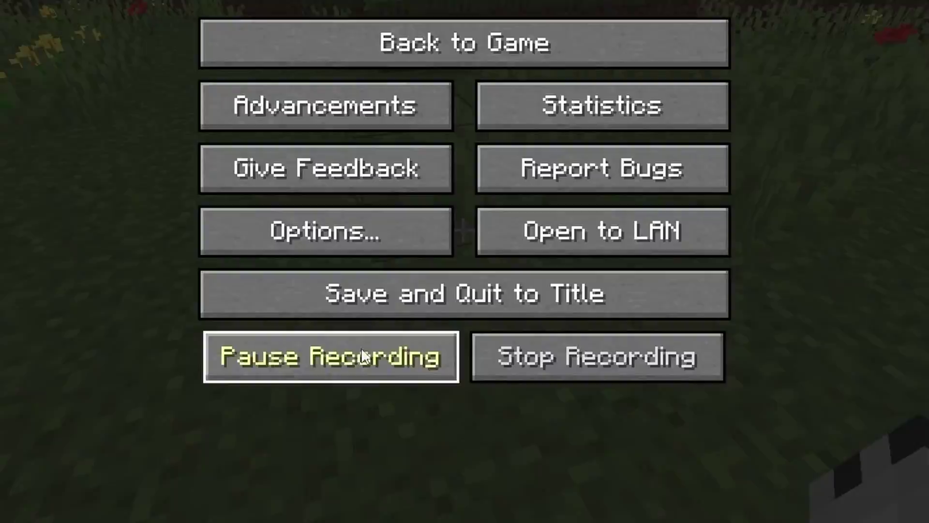
{"action": "left_click", "coordinate": [425, 331]}
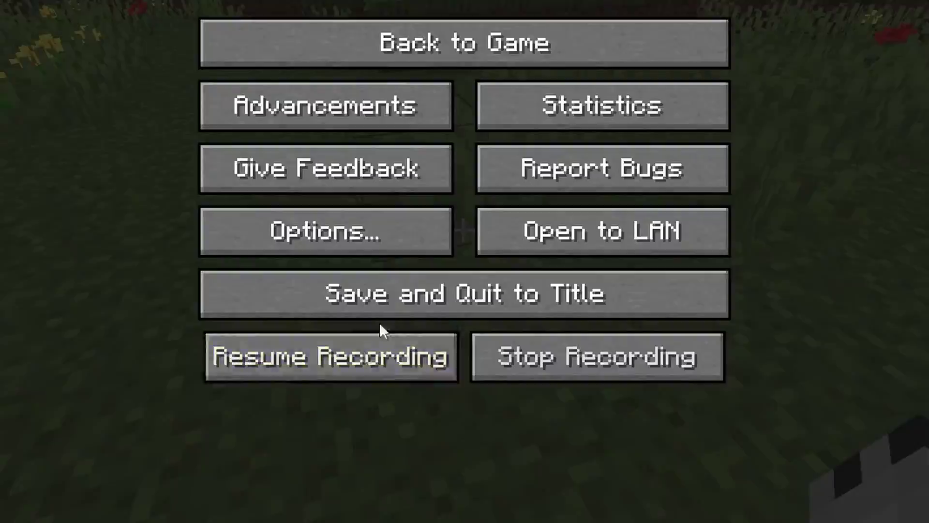
{"action": "key", "text": "Escape"}
Walk up to the oak tree, chop two oak logs, then resume the recording
{"action": "key", "text": "w"}
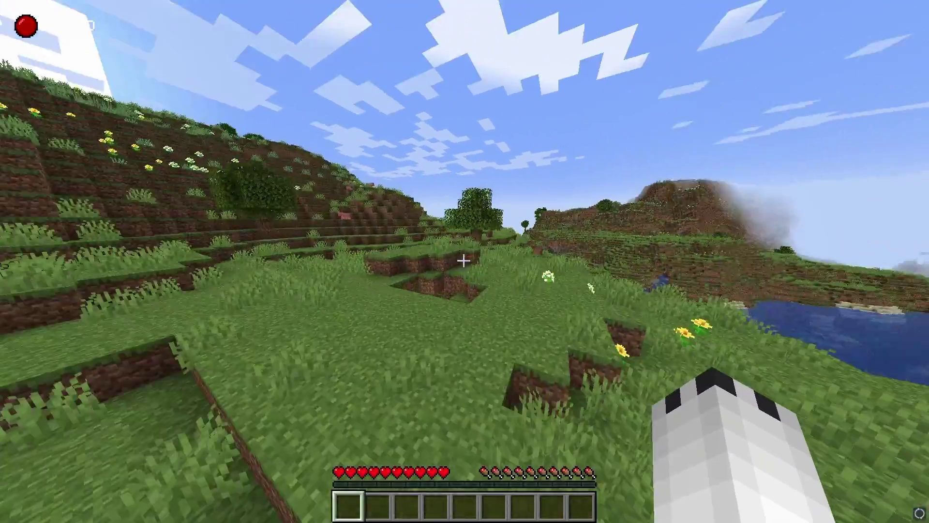
{"action": "key", "text": "w"}
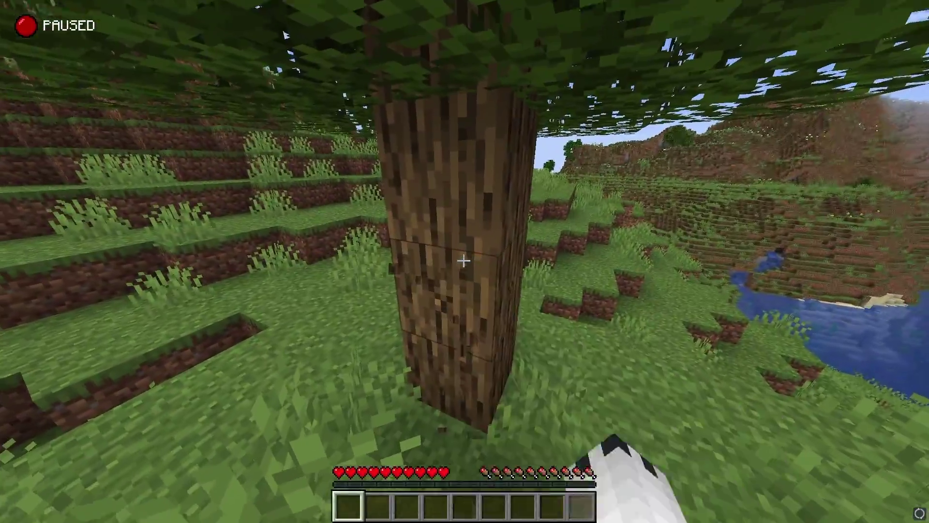
{"action": "left_click_drag", "start_coordinate": [463, 261], "coordinate": [464, 260]}
{"action": "key", "text": "Escape"}
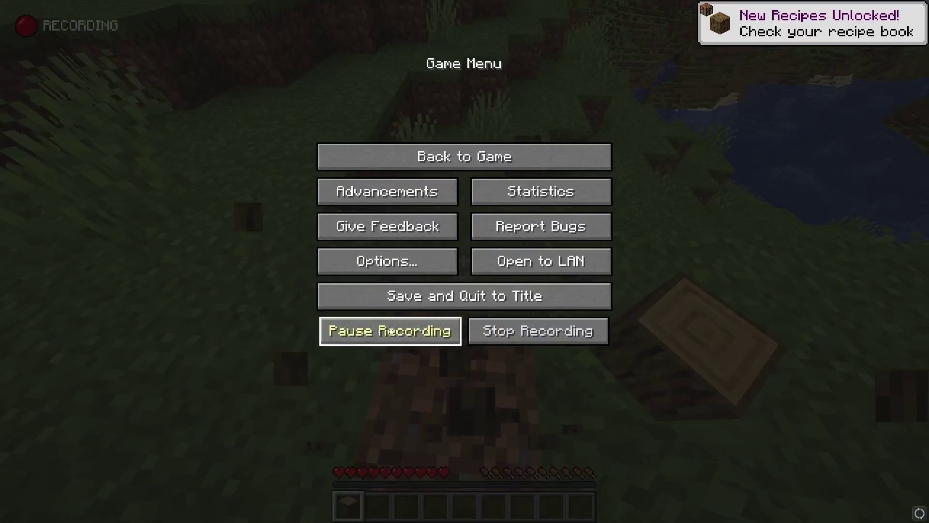
{"action": "key", "text": "Escape"}
{"action": "key", "text": "Escape"}
{"action": "key", "text": "Escape"}
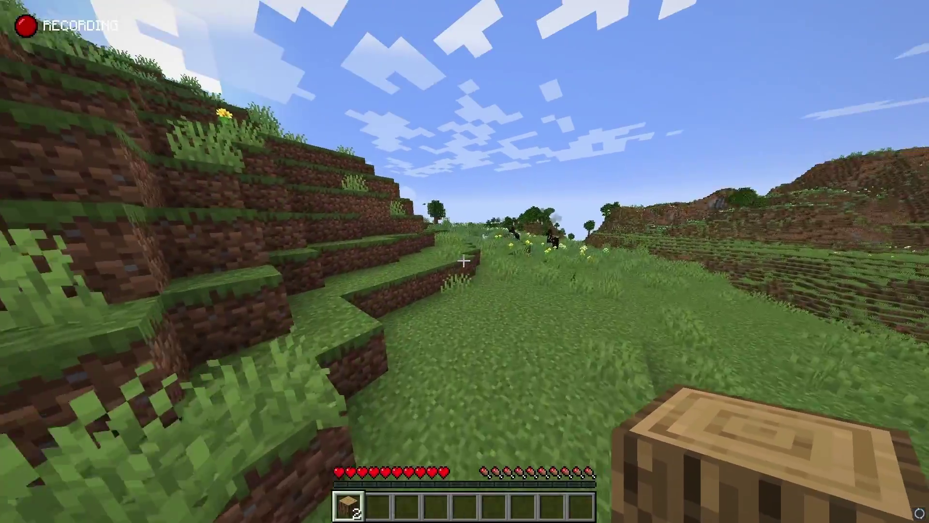
Walk on through the valley, then Save and Quit to Title
{"action": "key", "text": "w"}
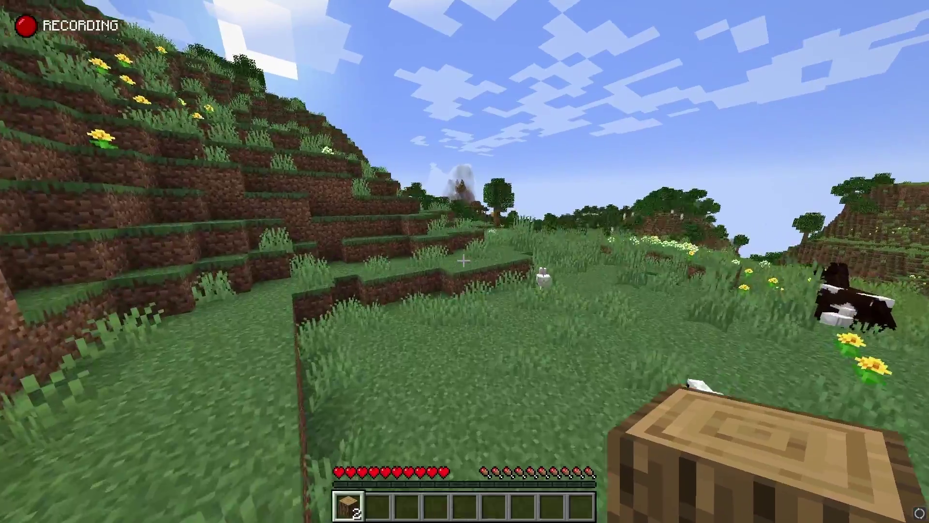
{"action": "key", "text": "Escape"}
{"action": "left_click", "coordinate": [428, 295]}
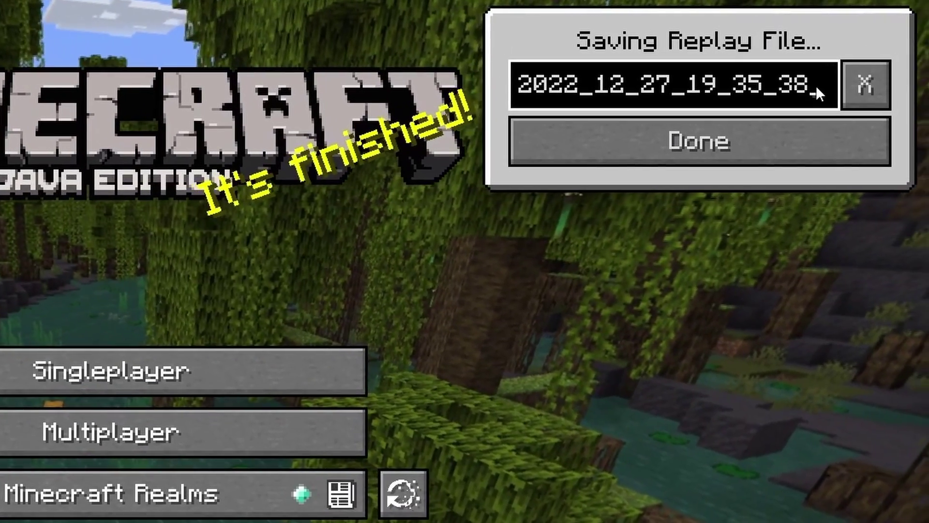
Rename the replay file from its default name to 'IRON FARM FINISHED'
{"action": "key", "text": "BackSpace"}
{"action": "key", "text": "BackSpace"}
{"action": "key", "text": "BackSpace"}
{"action": "key", "text": "BackSpace"}
{"action": "key", "text": "BackSpace"}
{"action": "key", "text": "BackSpace"}
{"action": "key", "text": "BackSpace"}
{"action": "key", "text": "BackSpace"}
{"action": "key", "text": "BackSpace"}
{"action": "key", "text": "BackSpace"}
{"action": "key", "text": "BackSpace"}
{"action": "key", "text": "BackSpace"}
{"action": "key", "text": "BackSpace"}
{"action": "key", "text": "BackSpace"}
{"action": "key", "text": "BackSpace"}
{"action": "key", "text": "BackSpace"}
{"action": "key", "text": "BackSpace"}
{"action": "key", "text": "BackSpace"}
{"action": "key", "text": "BackSpace"}
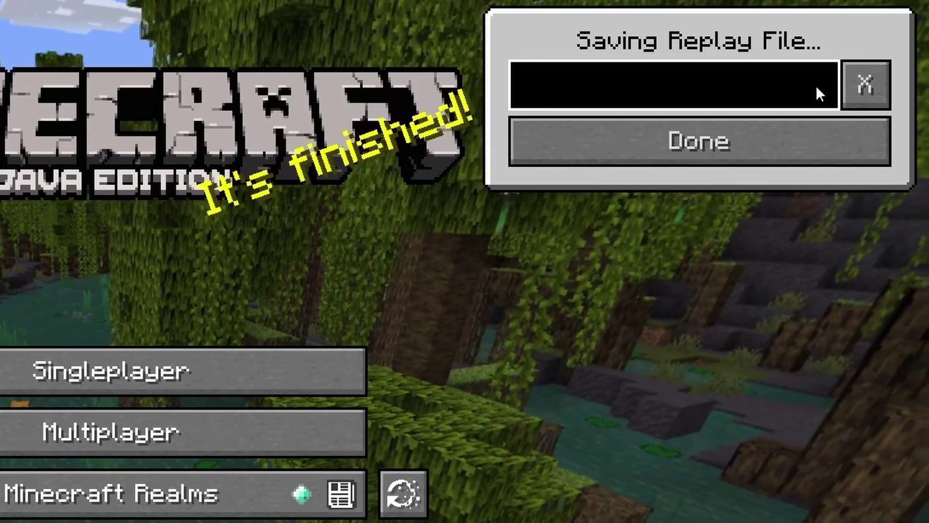
{"action": "type", "text": "IRON F"}
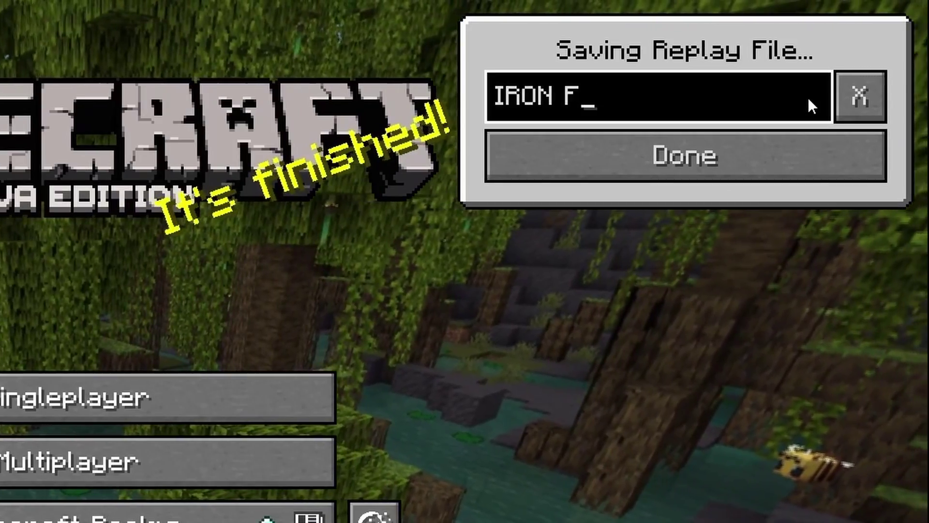
{"action": "type", "text": "ARM FINISHED"}
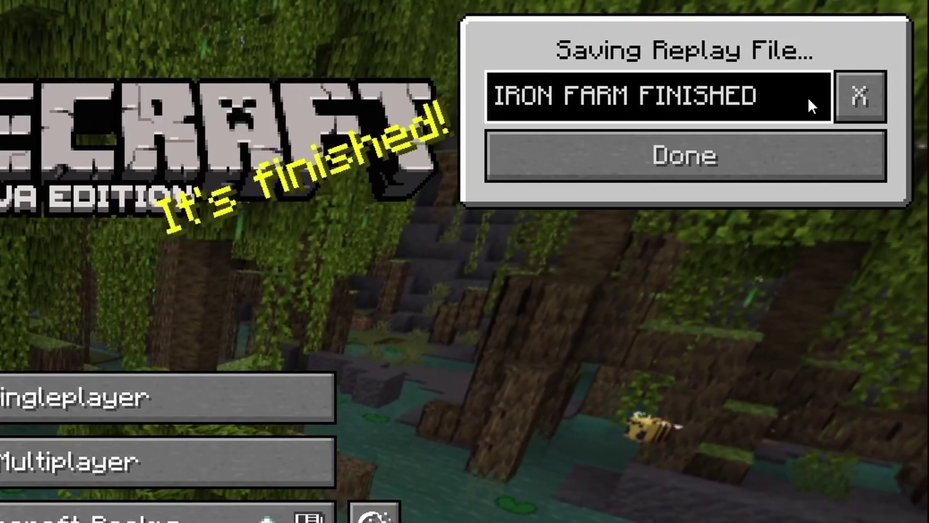
{"action": "left_click", "coordinate": [694, 143]}
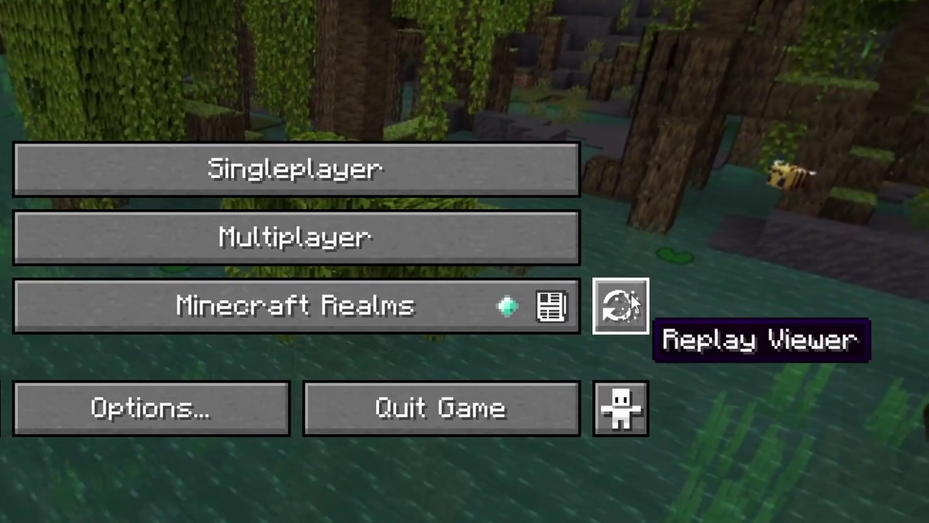
Load the IRON FARM FINISHED replay from the Replay Viewer list
{"action": "left_click", "coordinate": [374, 514]}
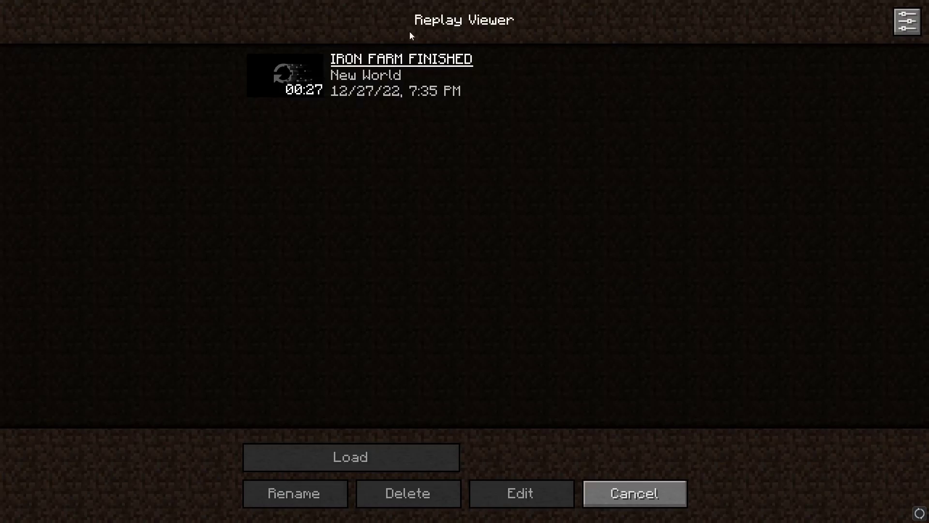
{"action": "left_click", "coordinate": [412, 76]}
{"action": "left_click", "coordinate": [423, 465]}
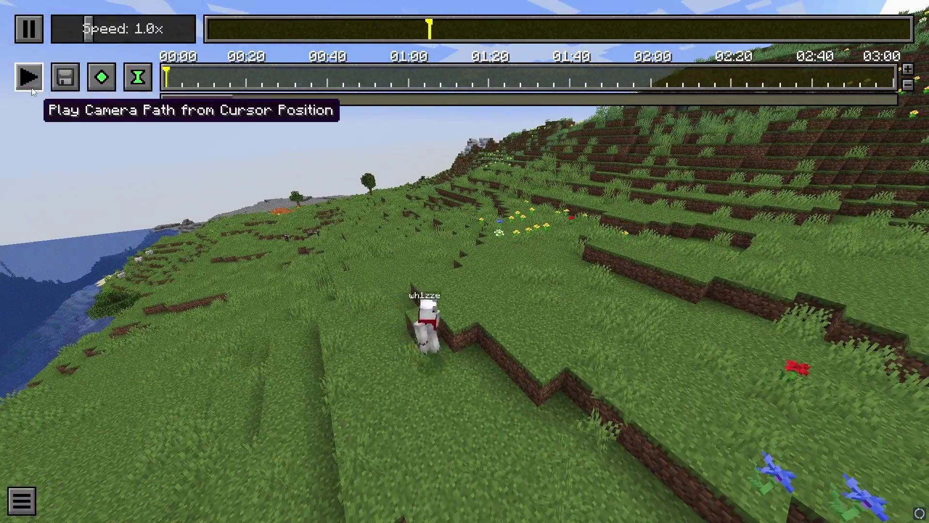
Pause the replay at its start and add time and position keyframes at 00:00
{"action": "left_click", "coordinate": [28, 75]}
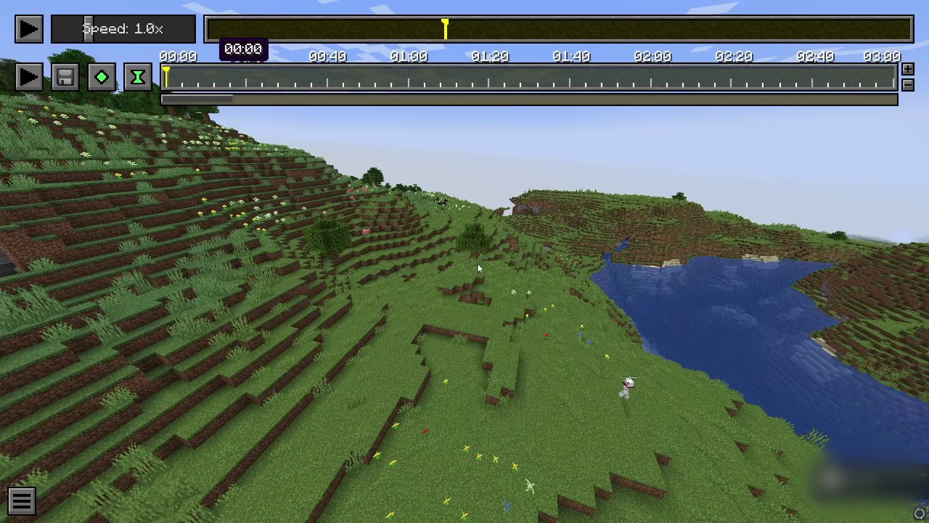
{"action": "left_click", "coordinate": [210, 31]}
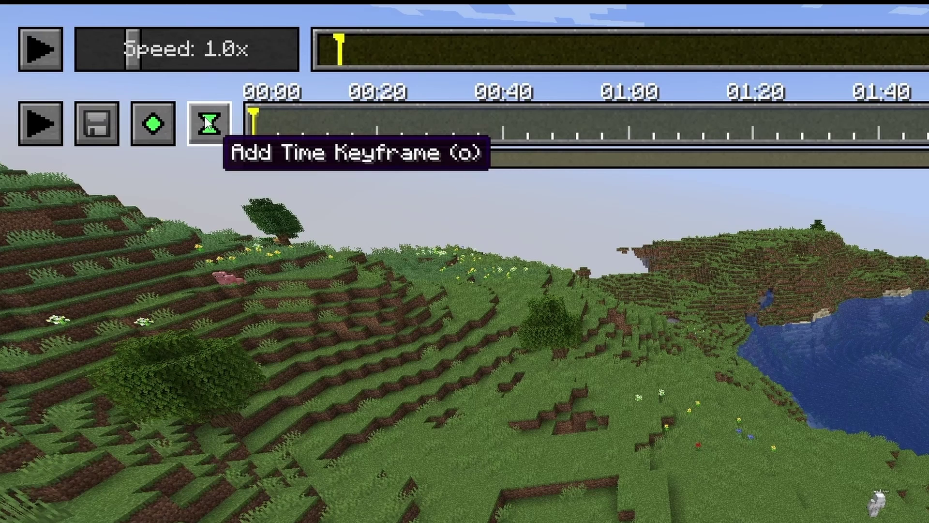
{"action": "left_click", "coordinate": [137, 77]}
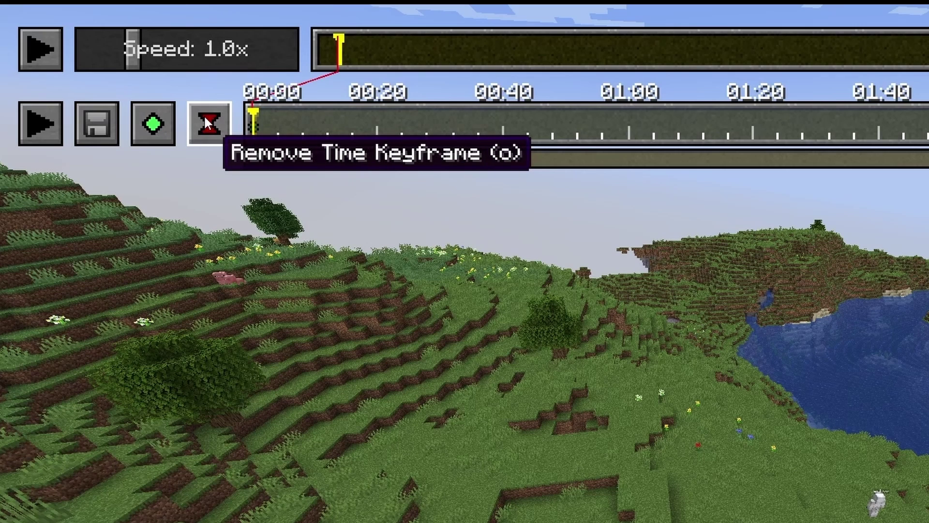
{"action": "left_click", "coordinate": [154, 122]}
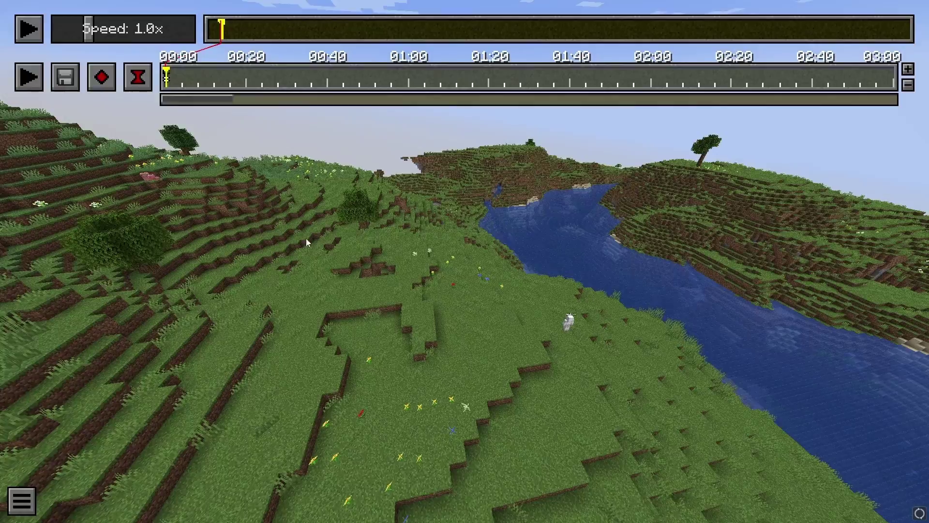
From a new camera view, add position and time keyframes at 00:27, then return the cursor to 00:00
{"action": "key", "text": "a"}
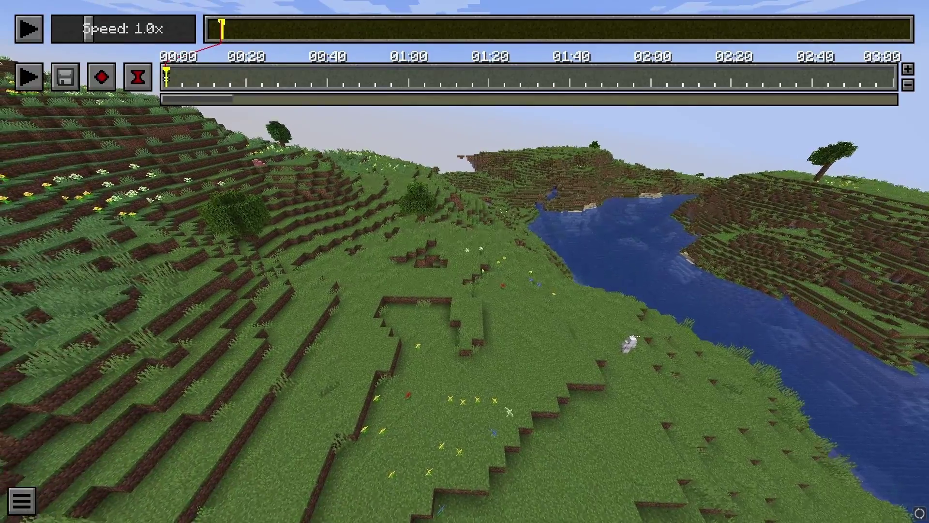
{"action": "key", "text": "a"}
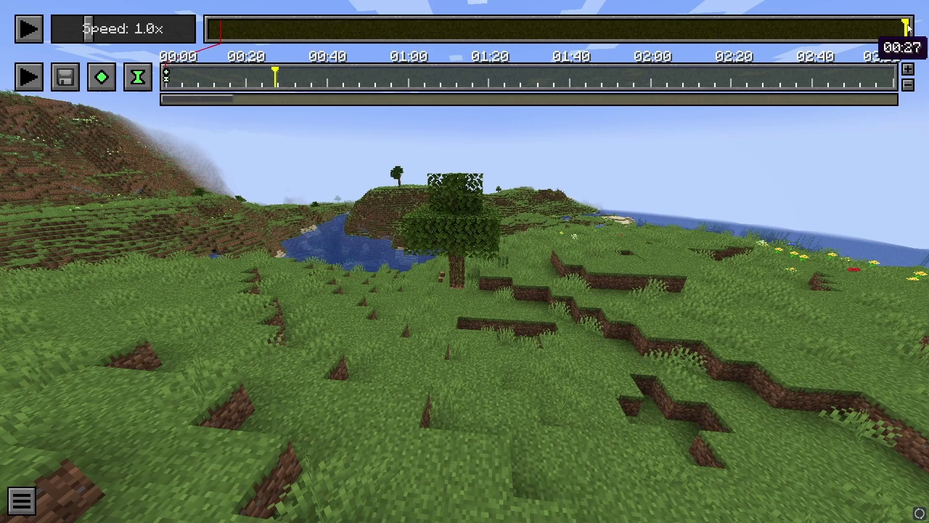
{"action": "left_click", "coordinate": [801, 39]}
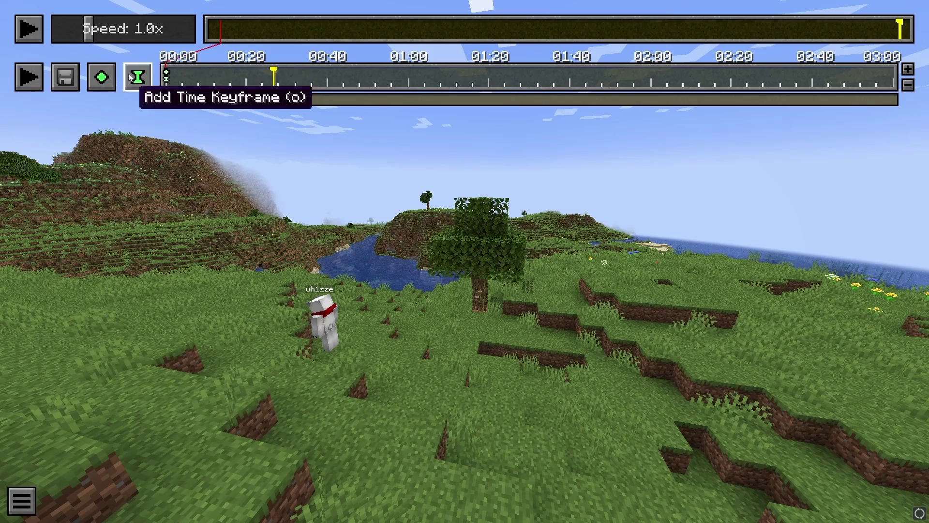
{"action": "left_click", "coordinate": [107, 74]}
{"action": "left_click", "coordinate": [136, 77]}
{"action": "left_click", "coordinate": [177, 76]}
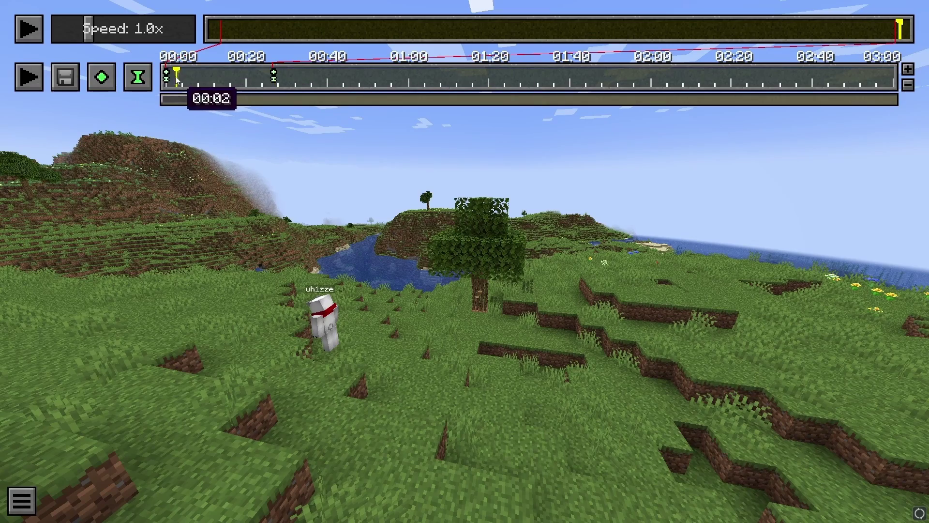
{"action": "left_click_drag", "start_coordinate": [177, 80], "coordinate": [173, 82]}
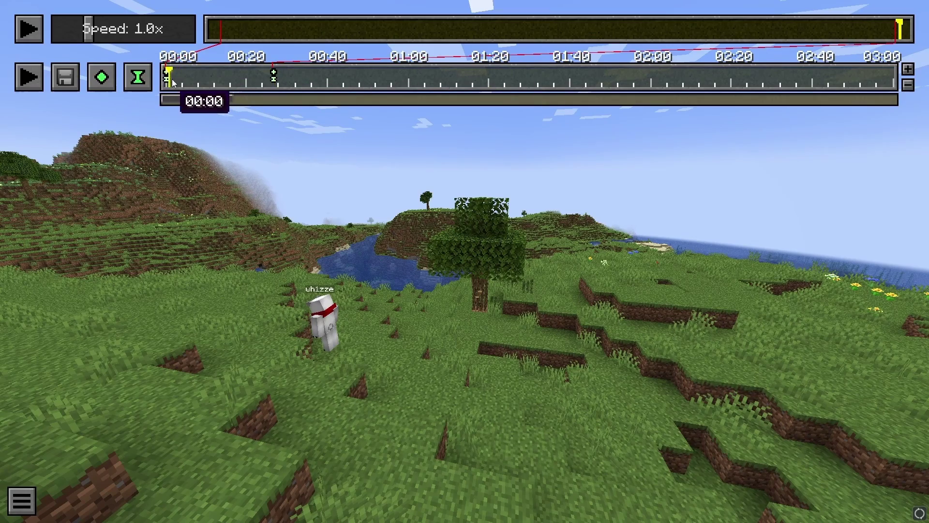
Preview the camera path, add a position keyframe partway, and preview it again
{"action": "left_click", "coordinate": [29, 76]}
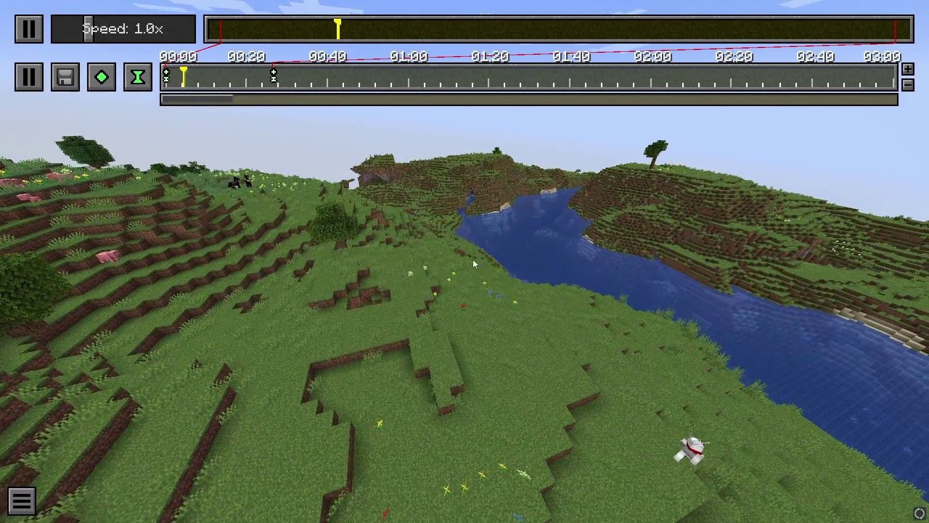
{"action": "left_click", "coordinate": [29, 76]}
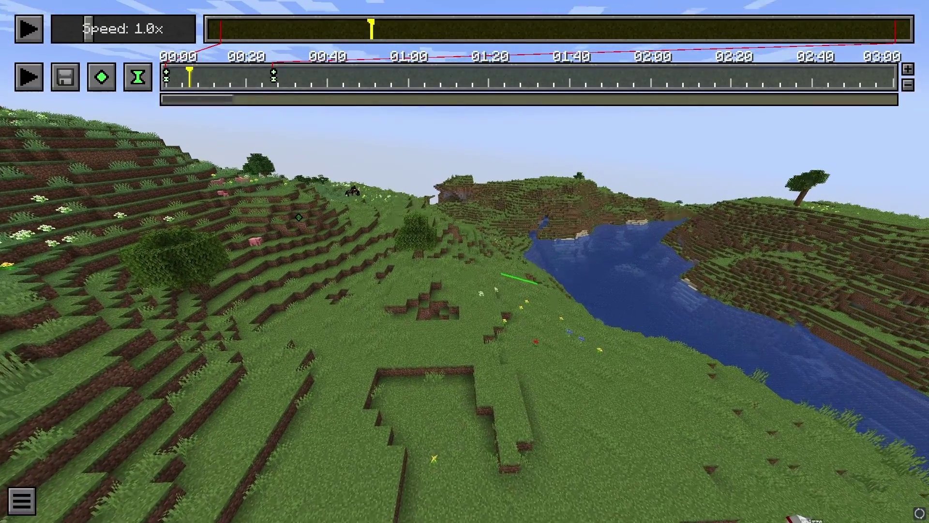
{"action": "left_click", "coordinate": [101, 76]}
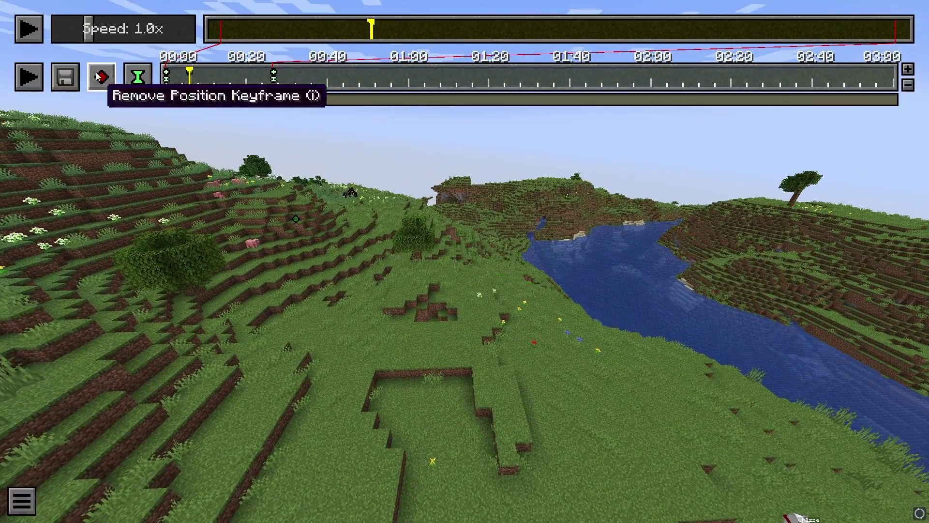
{"action": "left_click", "coordinate": [26, 79]}
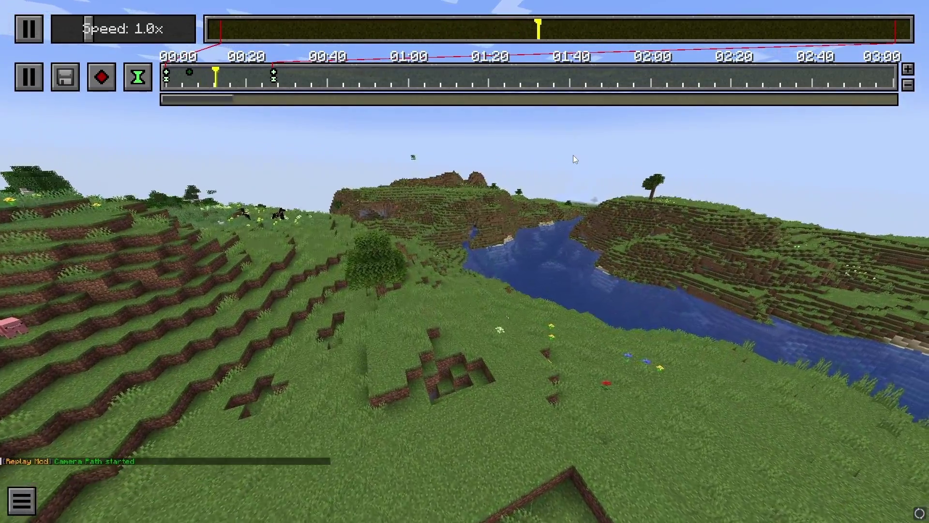
{"action": "left_click", "coordinate": [28, 77]}
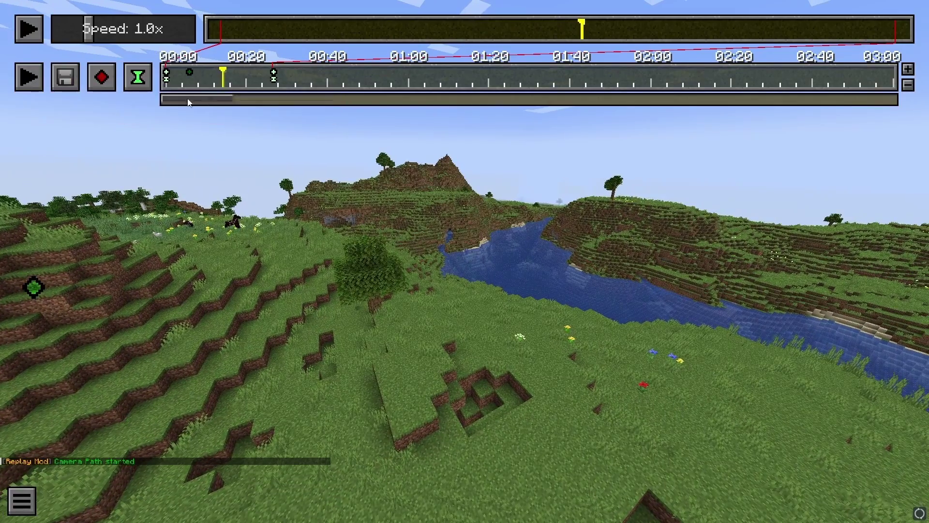
Slide the camera to a new viewpoint, add another position keyframe, and play the path
{"action": "key", "text": "a"}
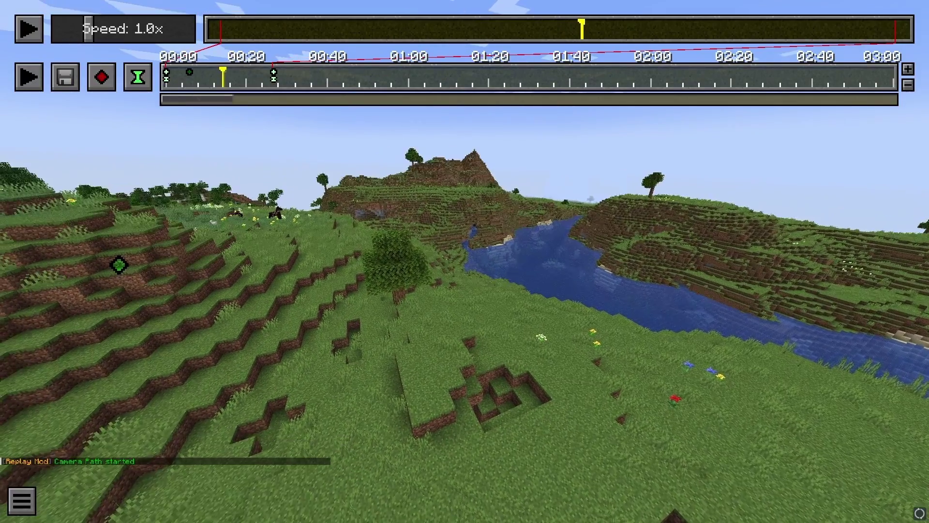
{"action": "key", "text": "a"}
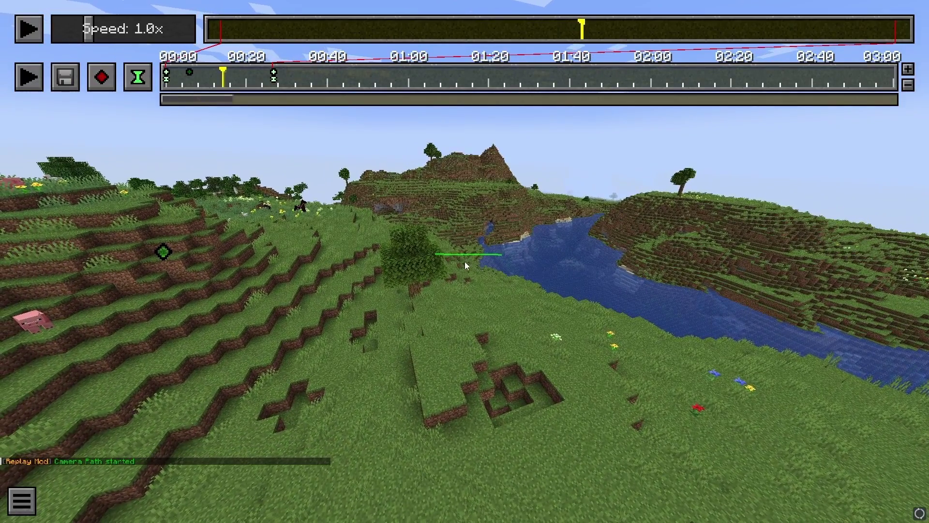
{"action": "left_click", "coordinate": [101, 77]}
{"action": "left_click", "coordinate": [28, 77]}
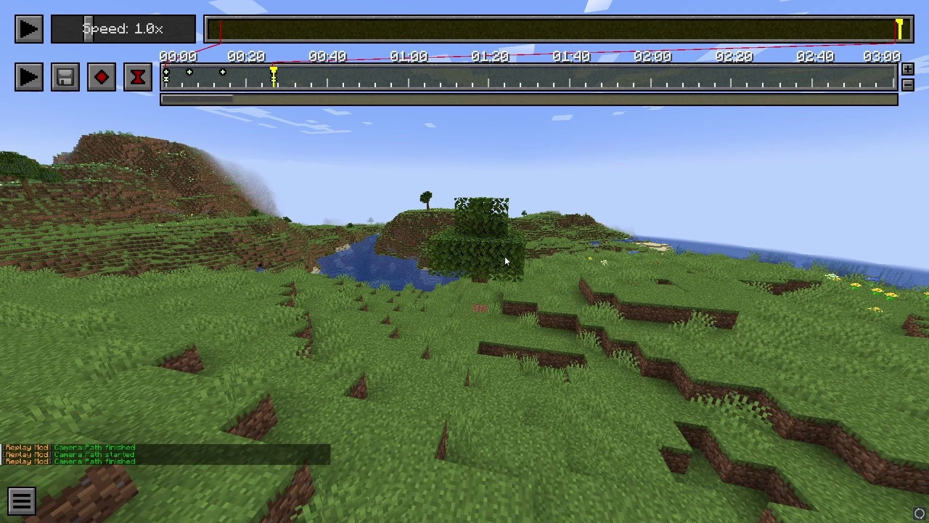
Open the render settings and choose the MP4 - Custom Bitrate encoding preset at 1920×1080
{"action": "left_click", "coordinate": [67, 77]}
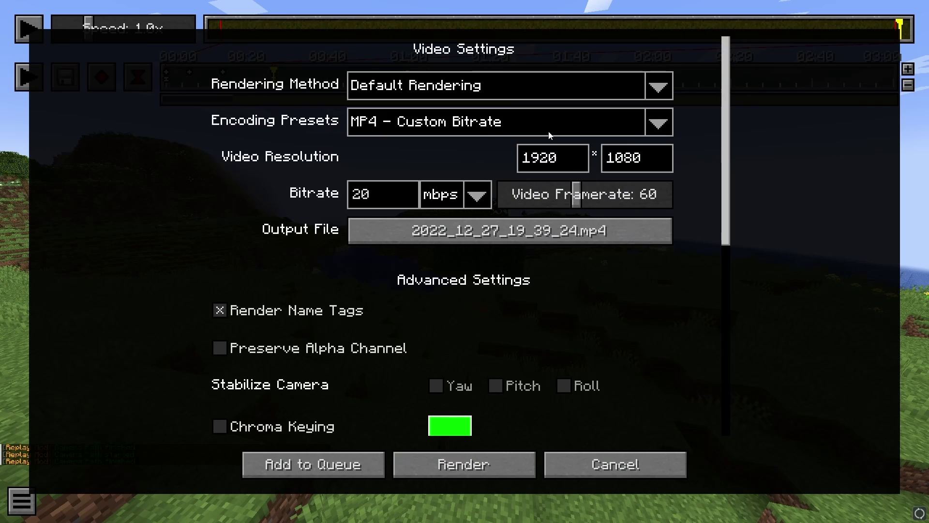
{"action": "left_click", "coordinate": [527, 130]}
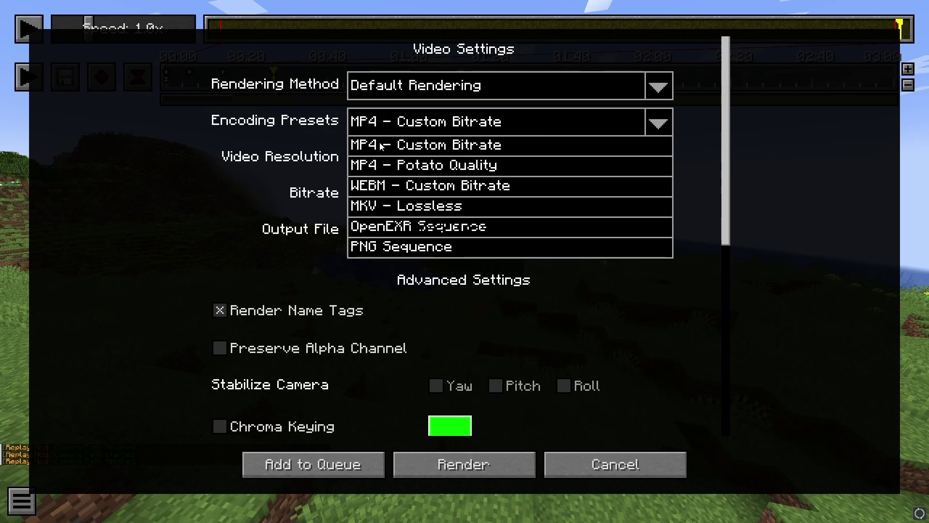
{"action": "left_click", "coordinate": [373, 206]}
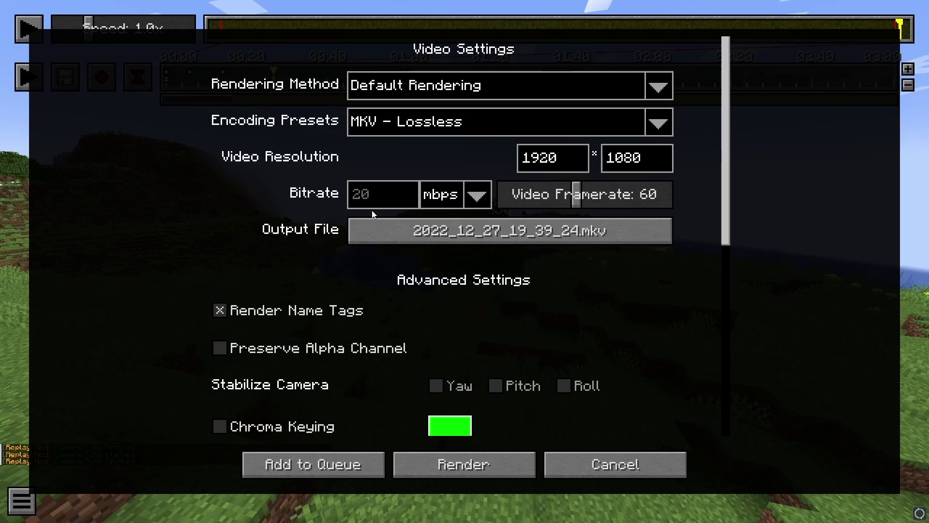
{"action": "left_click", "coordinate": [392, 124]}
{"action": "left_click", "coordinate": [393, 125]}
{"action": "left_click", "coordinate": [403, 126]}
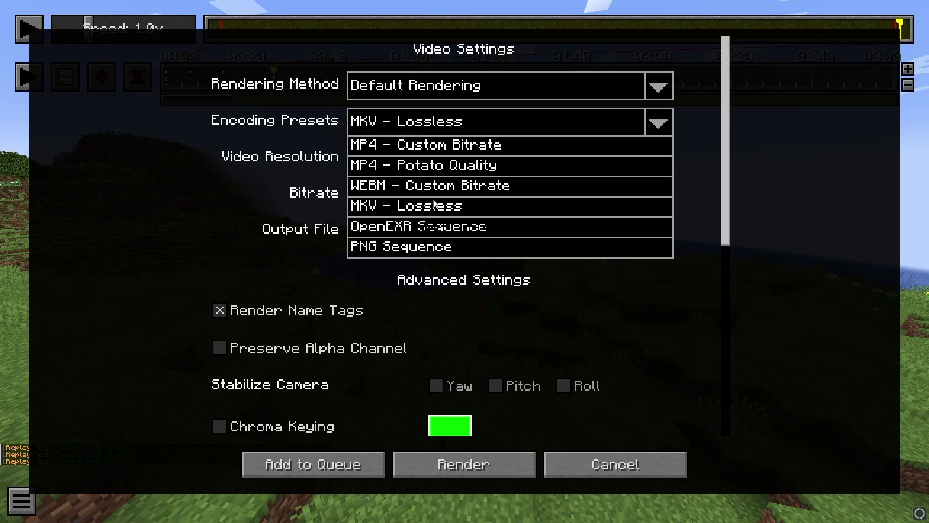
{"action": "left_click", "coordinate": [435, 147]}
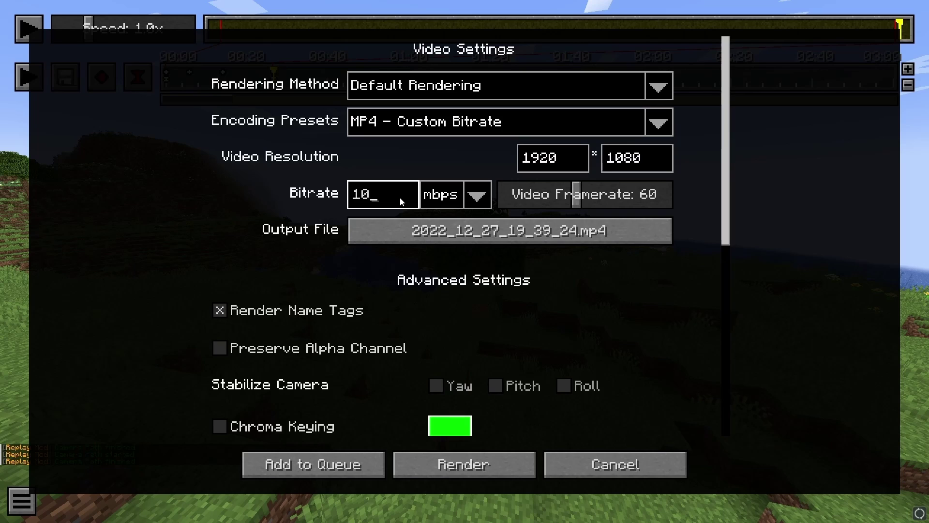
Set the render output file to IronFarm.mp4 in the Desktop folder
{"action": "left_click", "coordinate": [406, 227]}
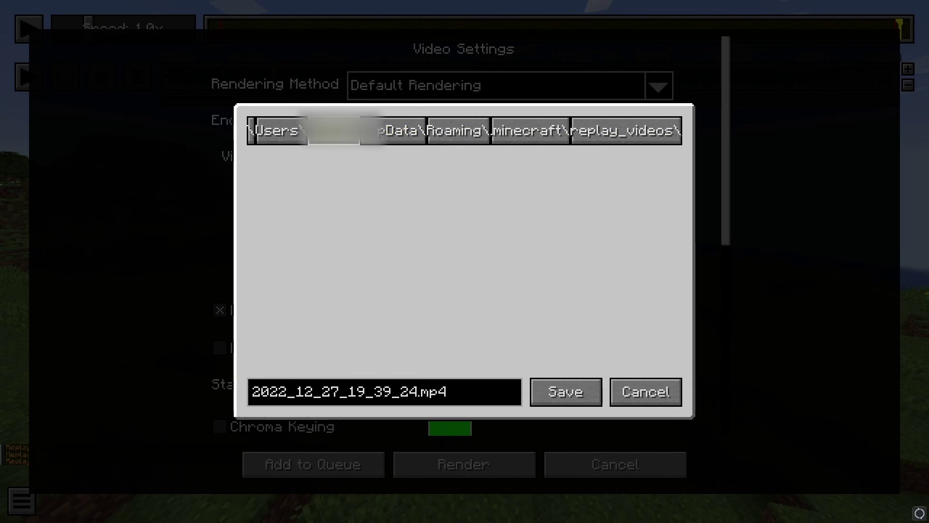
{"action": "left_click", "coordinate": [334, 131]}
{"action": "scroll", "coordinate": [451, 259], "scroll_direction": "down", "scroll_amount": 10}
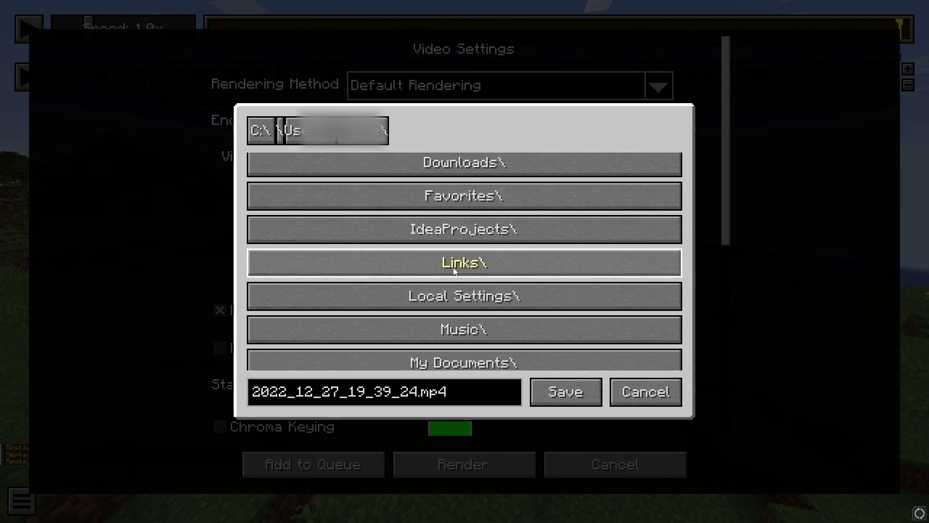
{"action": "scroll", "coordinate": [469, 232], "scroll_direction": "up", "scroll_amount": 3}
{"action": "left_click", "coordinate": [466, 191]}
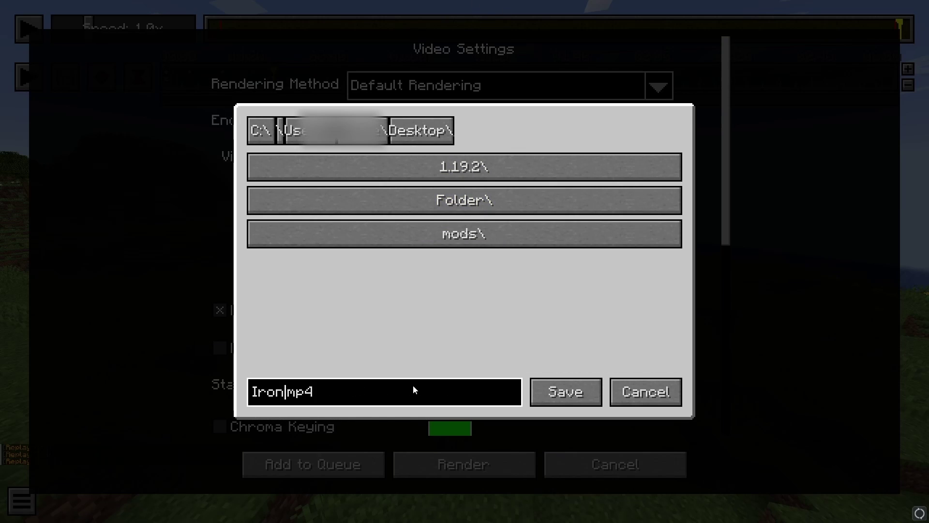
{"action": "key", "text": "Return"}
{"action": "scroll", "coordinate": [400, 193], "scroll_direction": "down", "scroll_amount": 3}
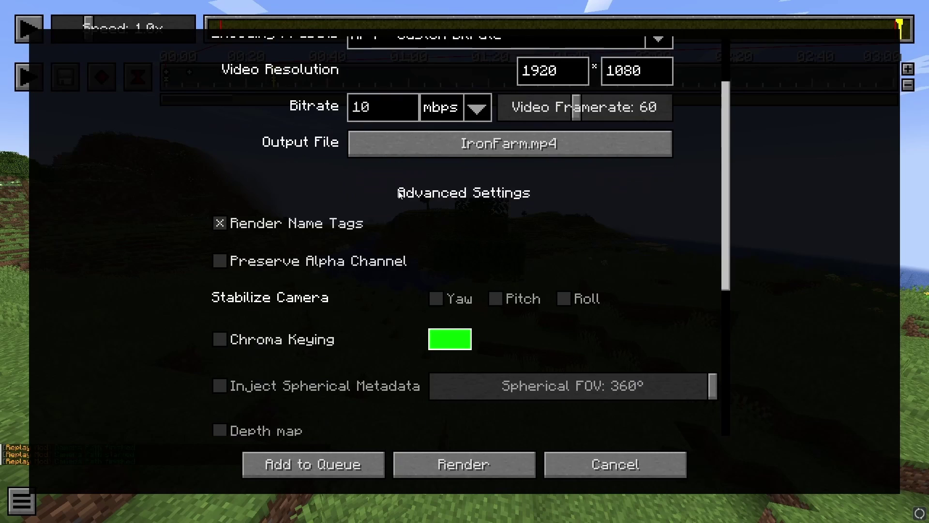
Enable Render Name Tags, keep Anti-Aliasing at None, and start rendering the video
{"action": "left_click", "coordinate": [222, 225]}
{"action": "scroll", "coordinate": [435, 341], "scroll_direction": "down", "scroll_amount": 2}
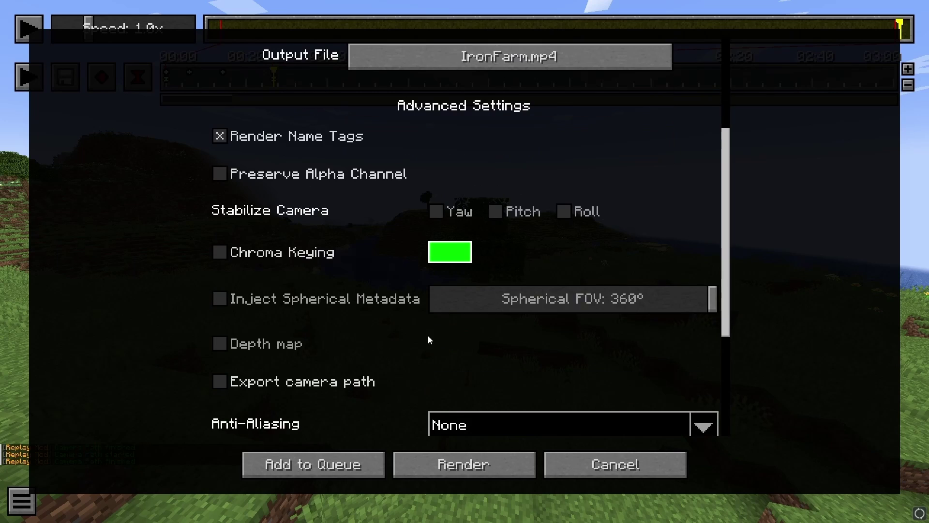
{"action": "scroll", "coordinate": [280, 247], "scroll_direction": "down", "scroll_amount": 1}
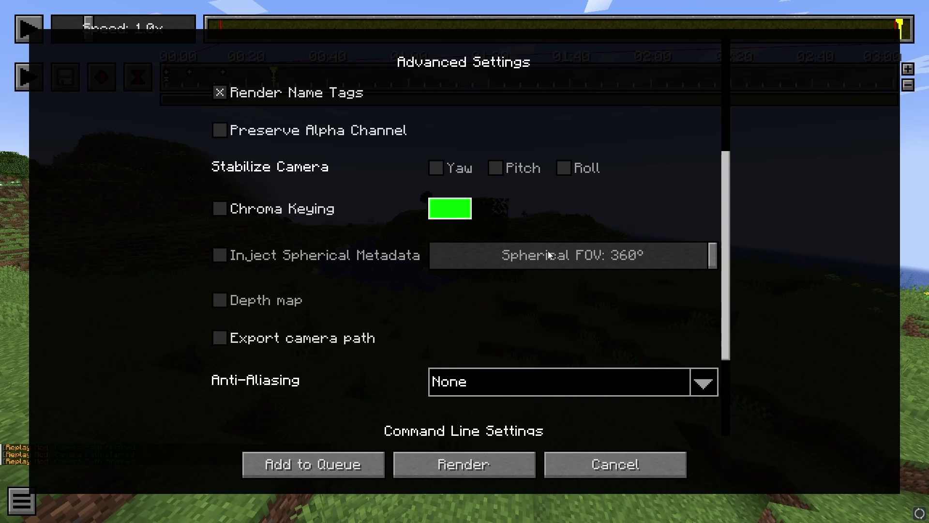
{"action": "scroll", "coordinate": [548, 251], "scroll_direction": "down", "scroll_amount": 3}
{"action": "left_click", "coordinate": [497, 248]}
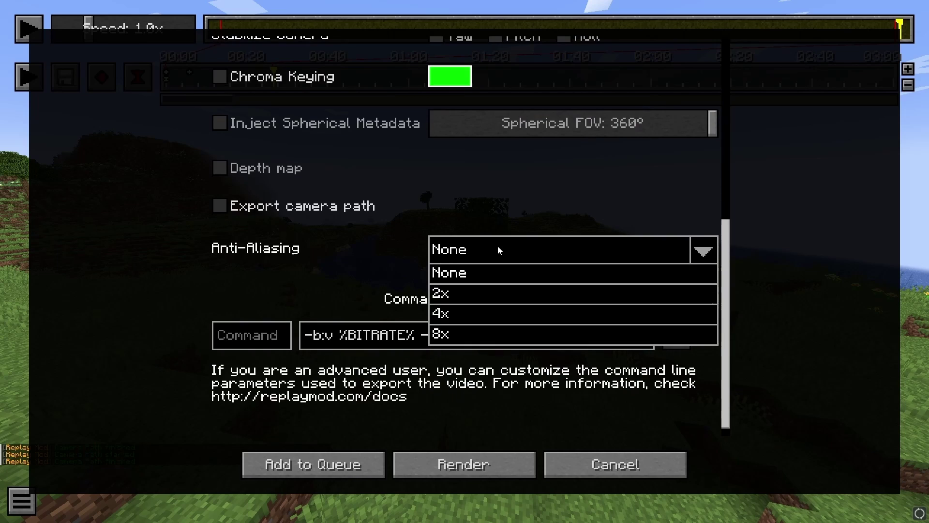
{"action": "left_click", "coordinate": [457, 271]}
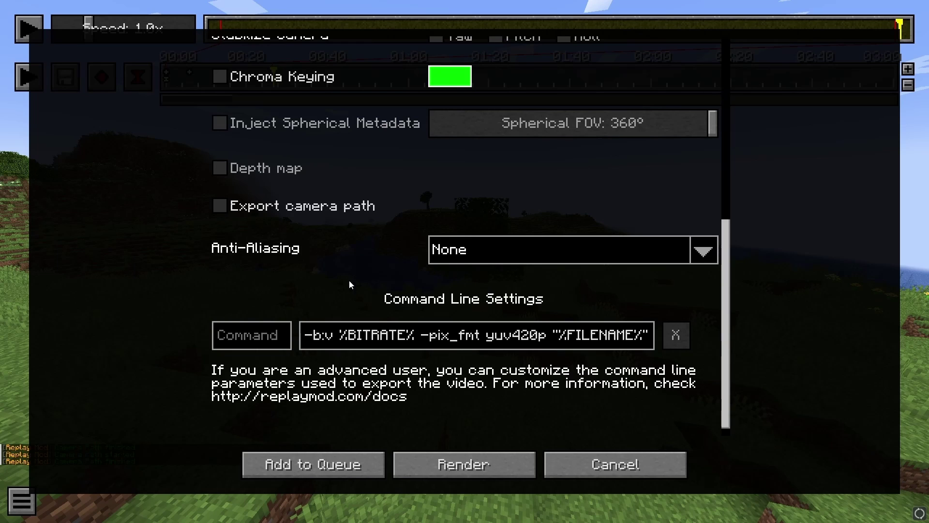
{"action": "left_click", "coordinate": [464, 464]}
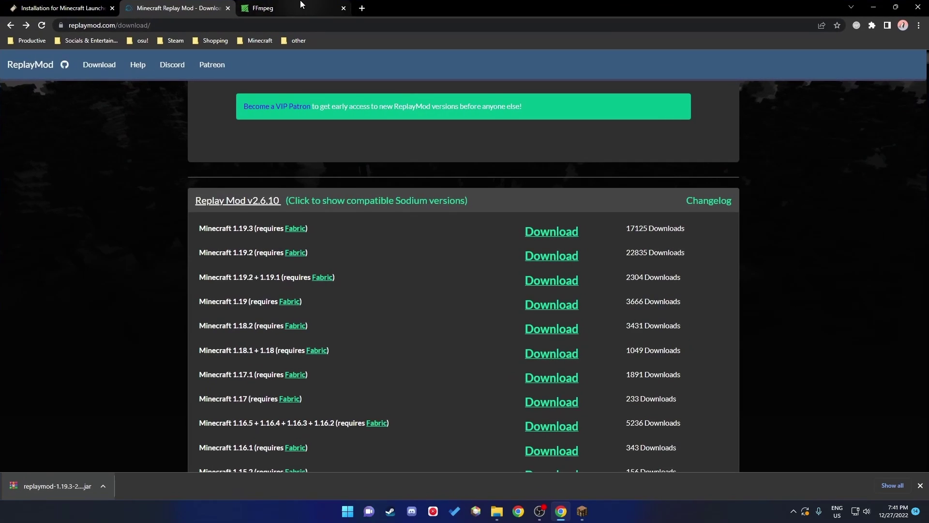
On the FFmpeg download page, open the Windows builds from gyan.dev
{"action": "left_click", "coordinate": [290, 8]}
{"action": "left_click", "coordinate": [26, 128]}
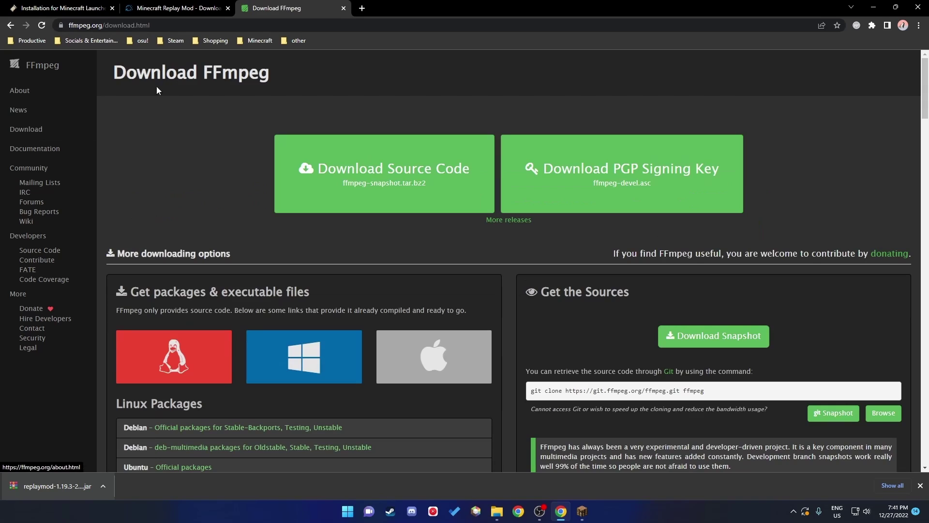
{"action": "scroll", "coordinate": [155, 86], "scroll_direction": "down", "scroll_amount": 2}
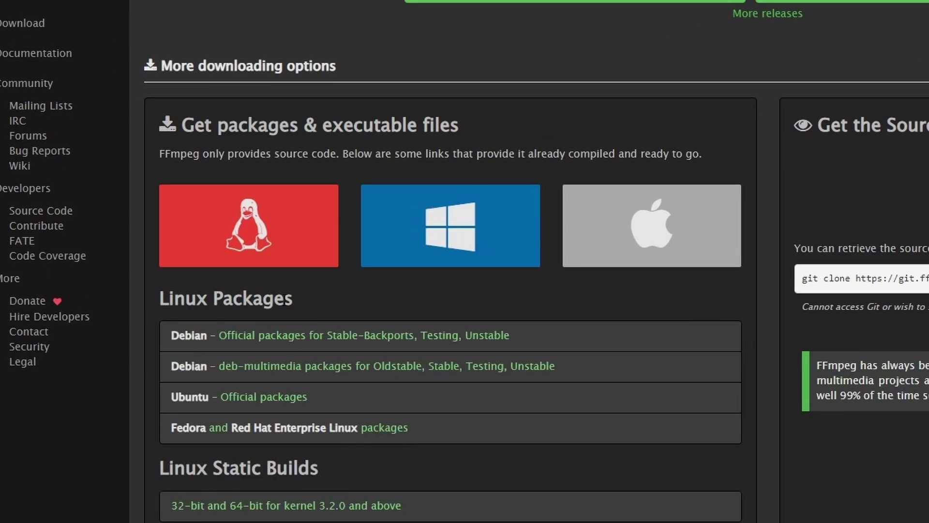
{"action": "mouse_move", "coordinate": [338, 275]}
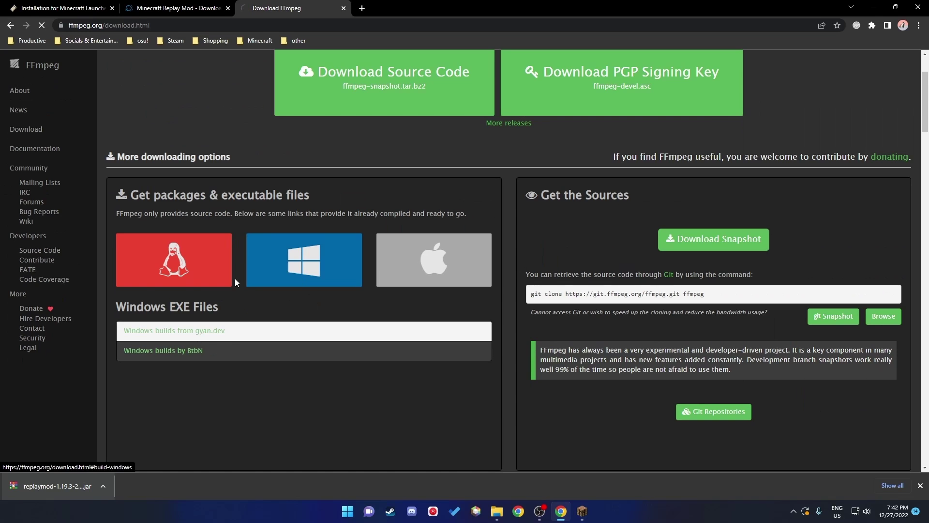
{"action": "left_click", "coordinate": [299, 342]}
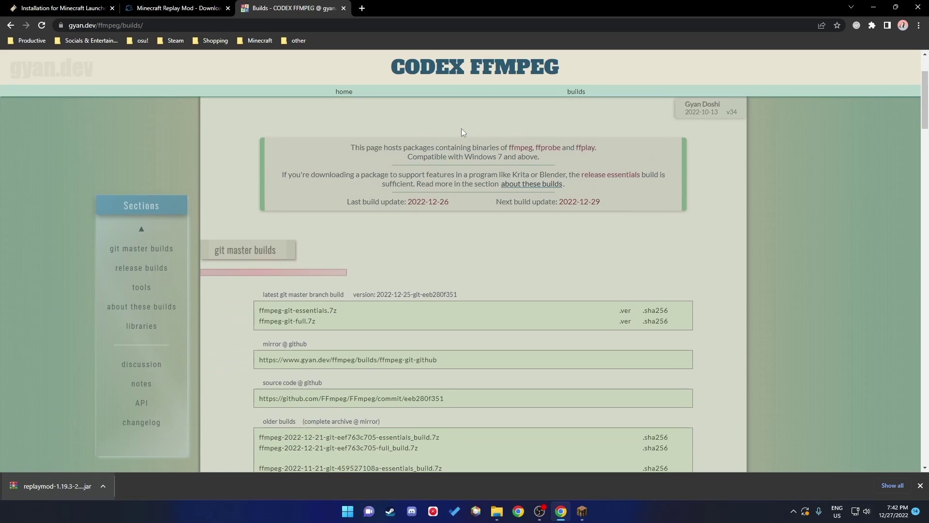
Follow the mirror @ github link to the ffmpeg 2022-12-25 release page
{"action": "scroll", "coordinate": [463, 132], "scroll_direction": "down", "scroll_amount": 2}
{"action": "scroll", "coordinate": [225, 229], "scroll_direction": "down", "scroll_amount": 8}
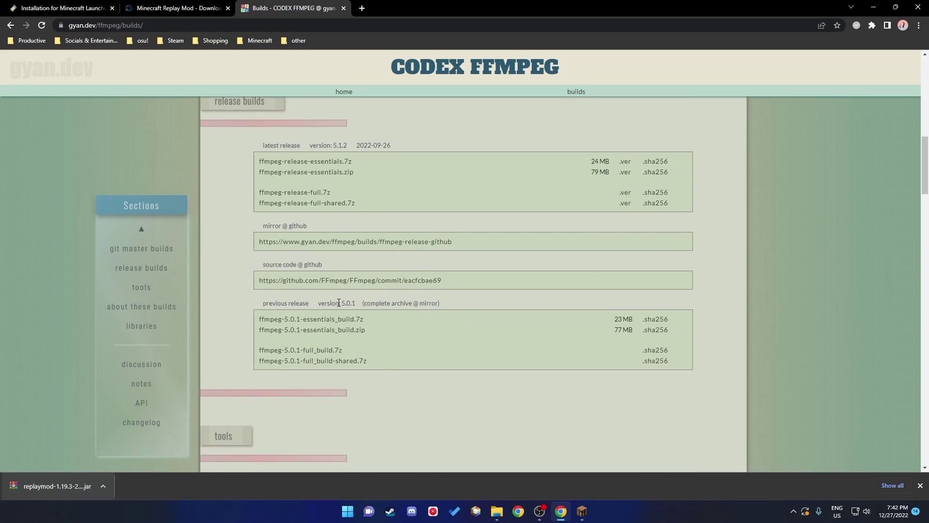
{"action": "scroll", "coordinate": [338, 302], "scroll_direction": "up", "scroll_amount": 9}
{"action": "scroll", "coordinate": [295, 271], "scroll_direction": "down", "scroll_amount": 1}
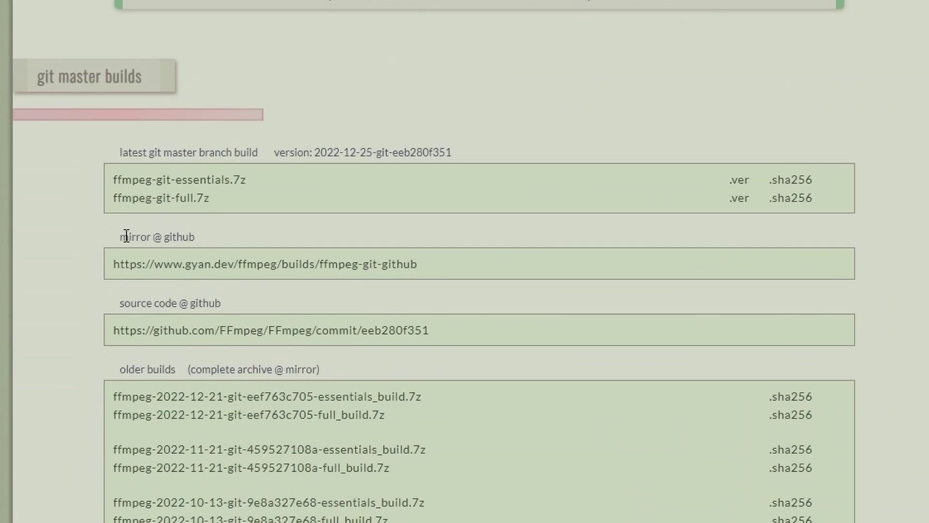
{"action": "triple_click", "coordinate": [126, 236]}
{"action": "left_click", "coordinate": [133, 266]}
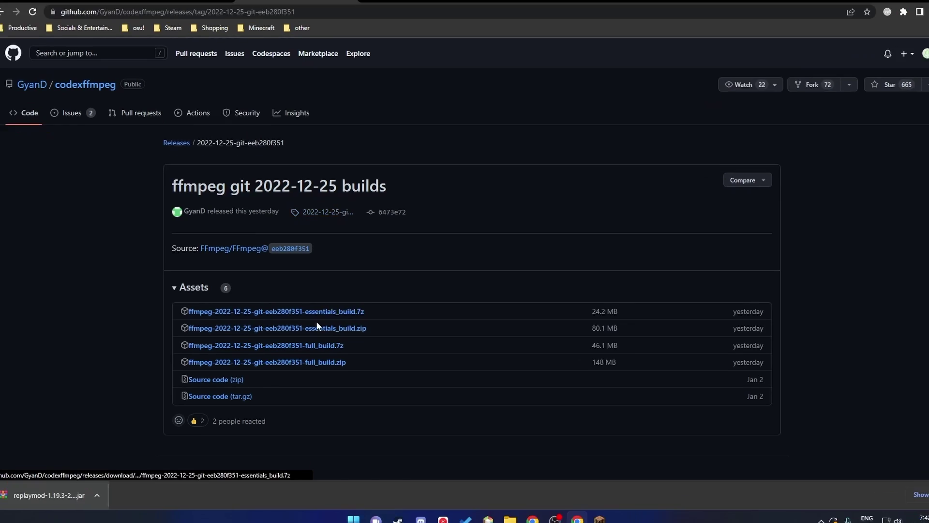